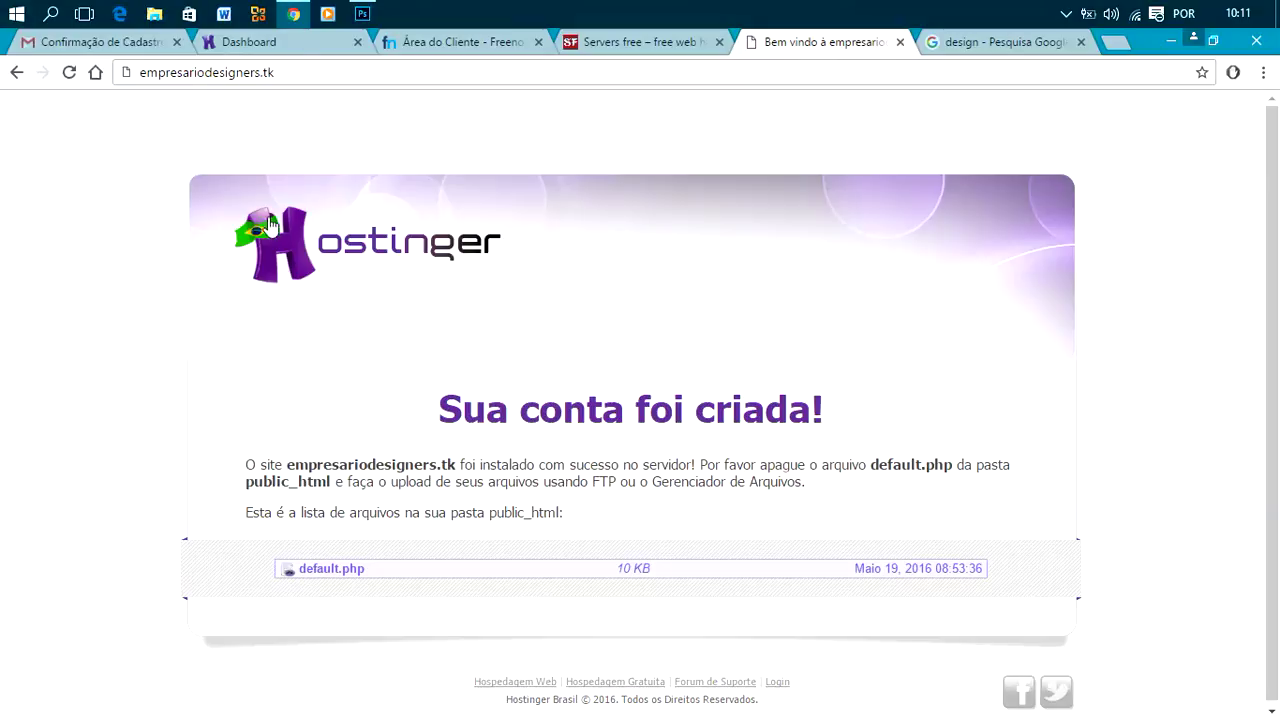
- Open the empresariodesigners.tk hosting account panel from the Hostinger dashboard
left_click(242, 36)
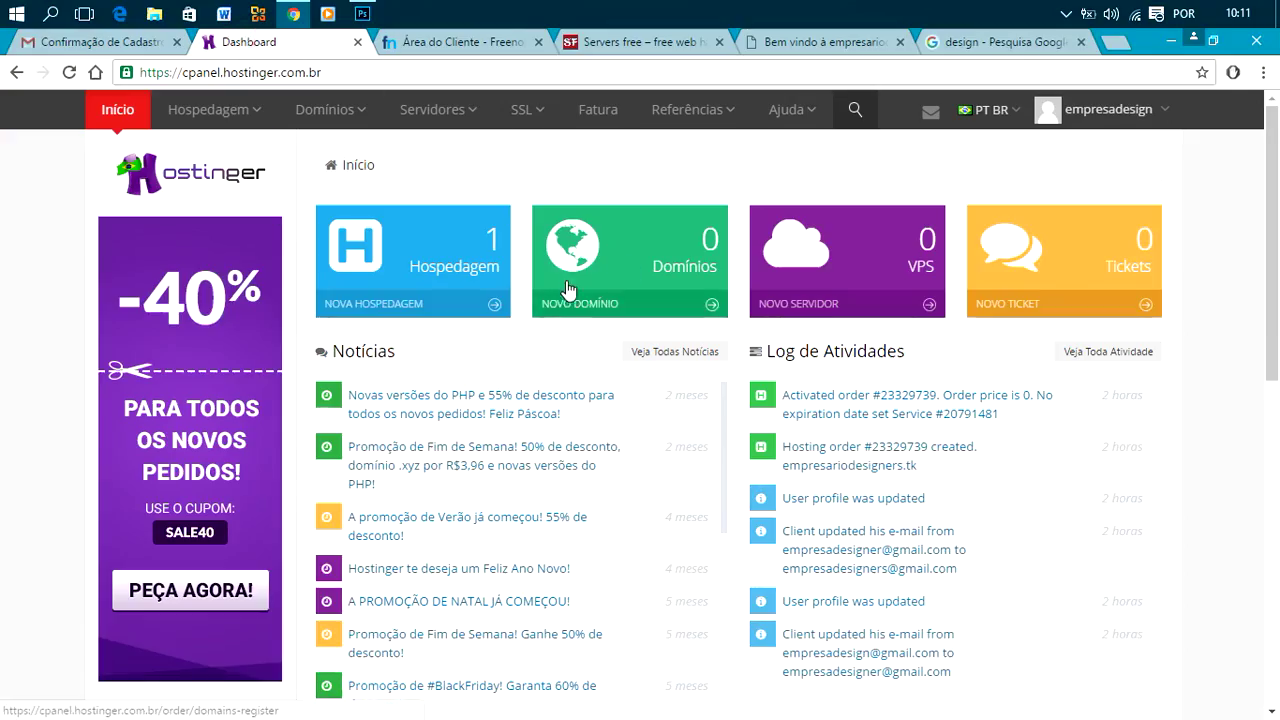
mouse_move(210, 109)
left_click(225, 209)
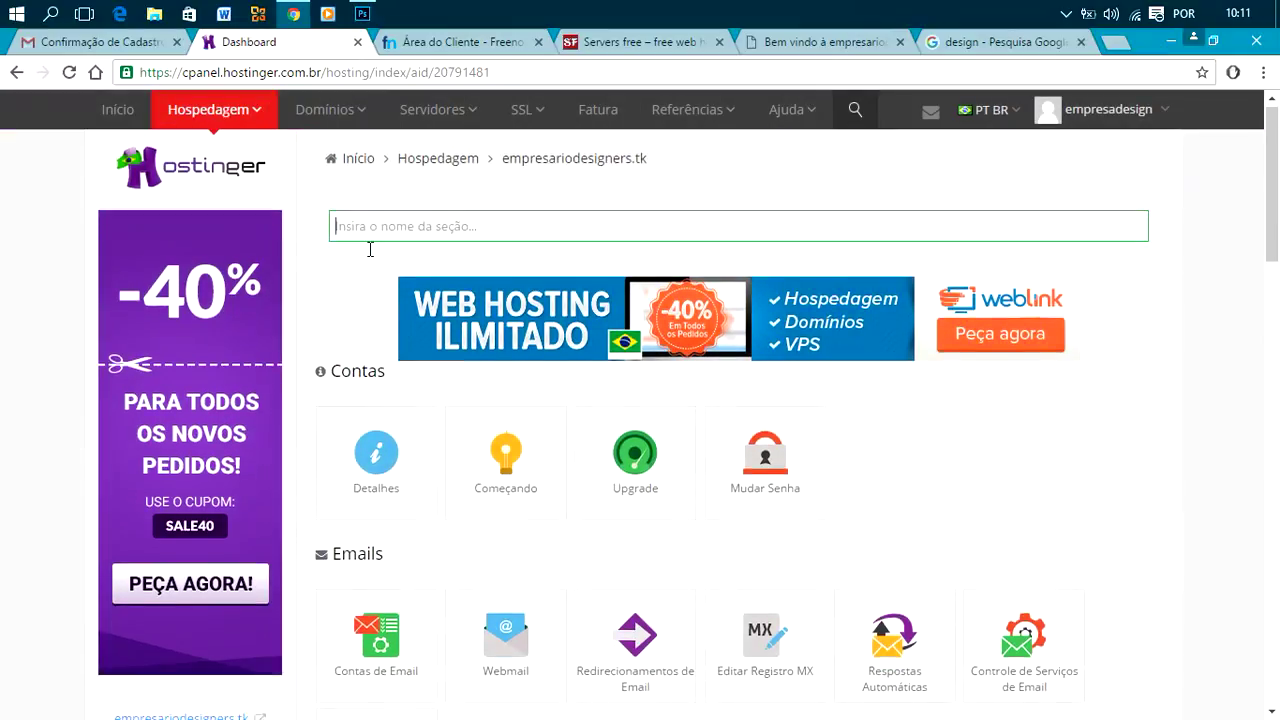
scroll(445, 400, "down", 4)
scroll(500, 364, "down", 7)
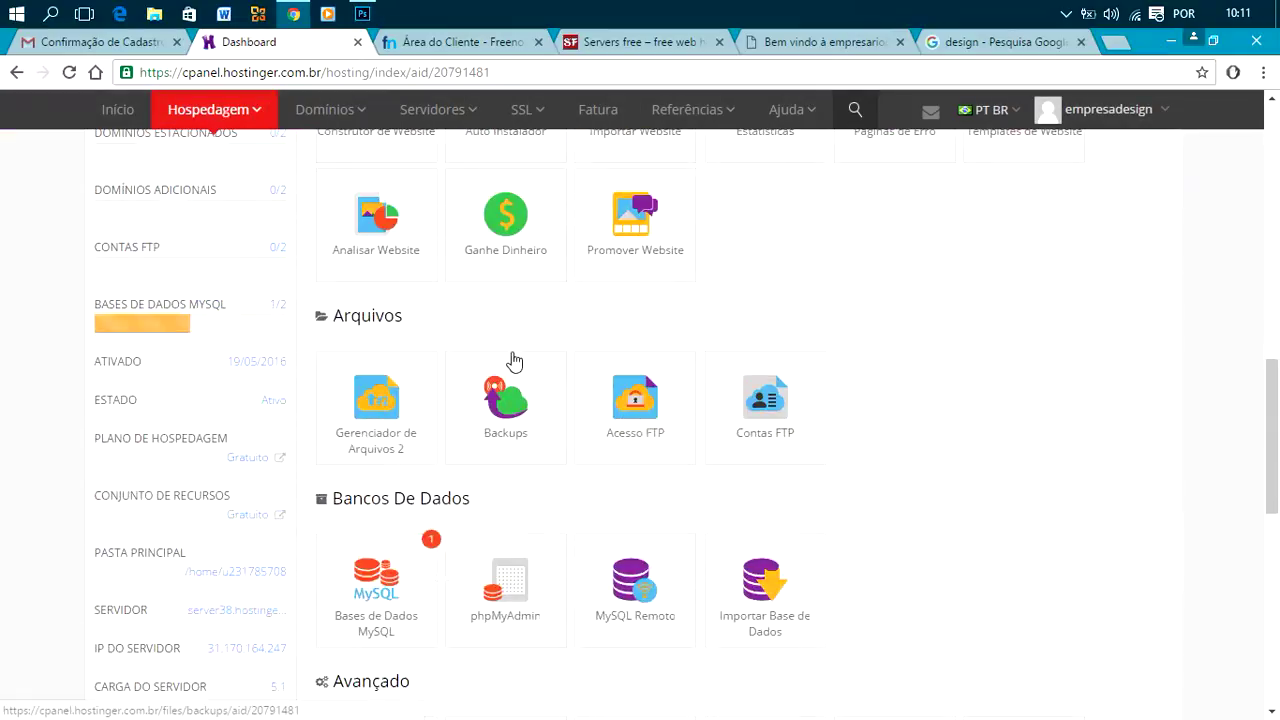
scroll(409, 374, "up", 3)
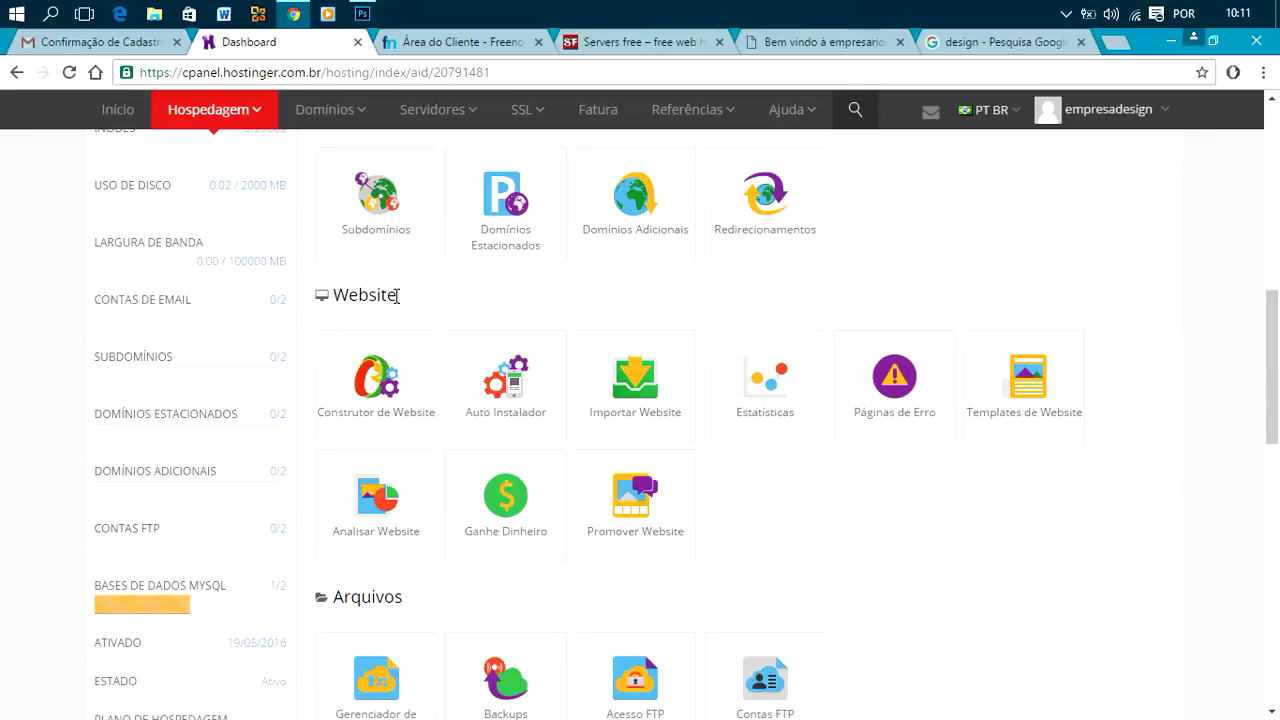
- Open the Auto Instalador and scroll down to the WordPress listing
mouse_move(226, 112)
left_click(502, 398)
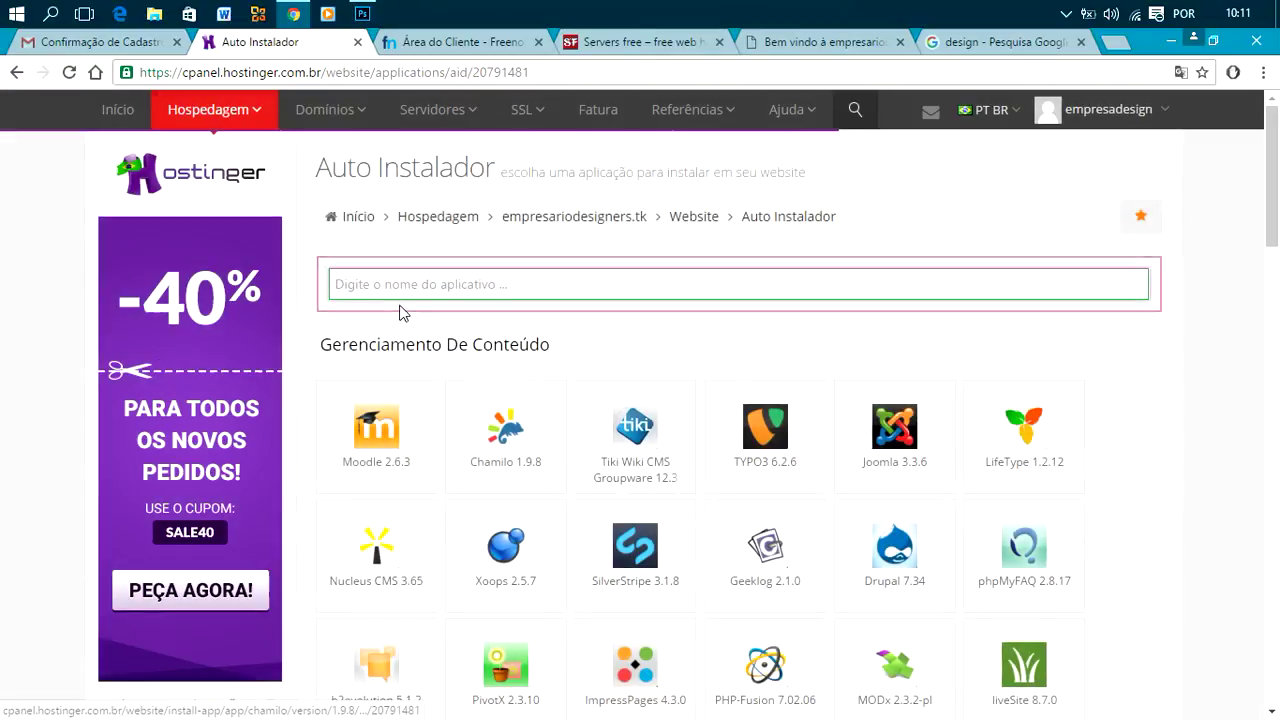
scroll(520, 470, "down", 2)
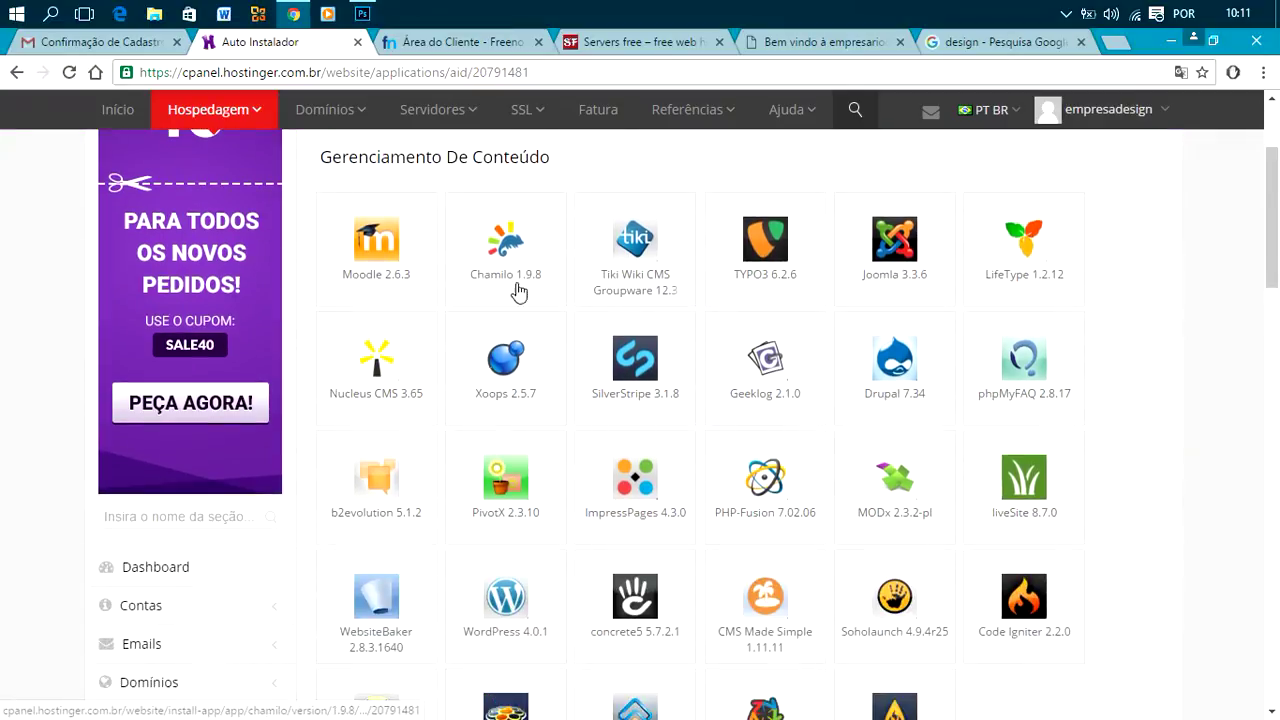
- Choose WordPress and set the install language to Português Brasileiro
left_click(514, 616)
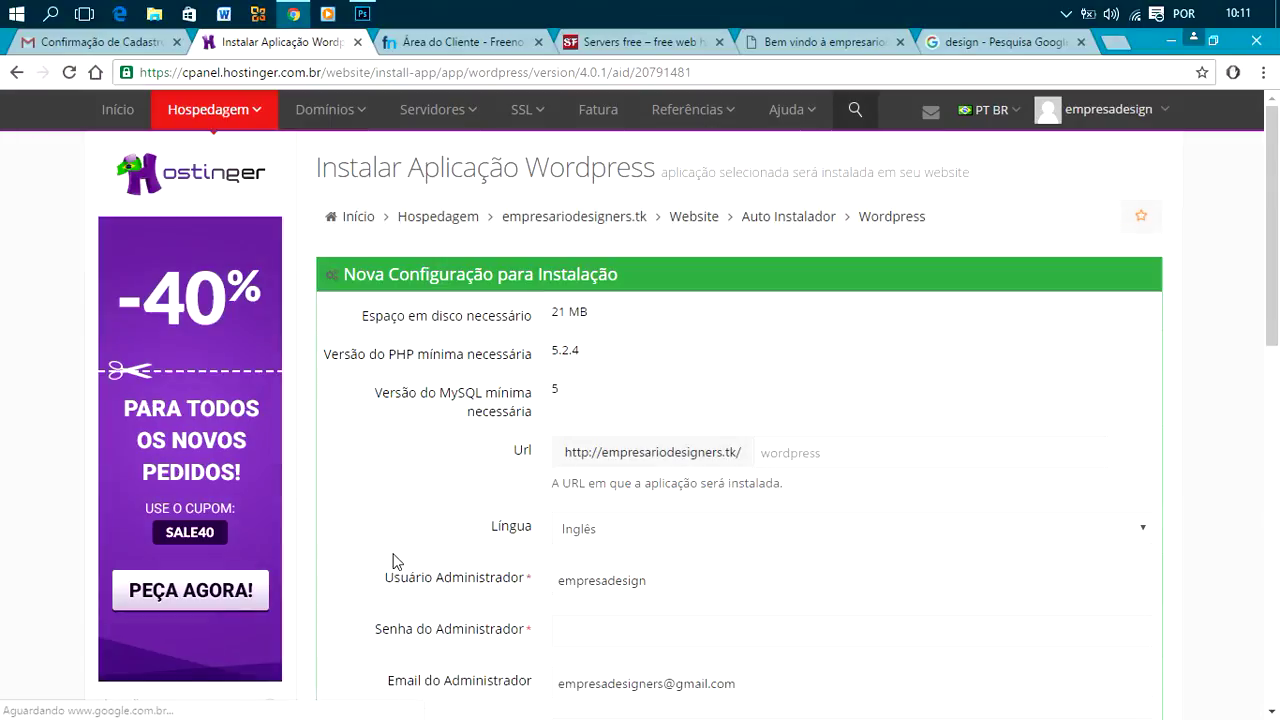
scroll(480, 410, "down", 2)
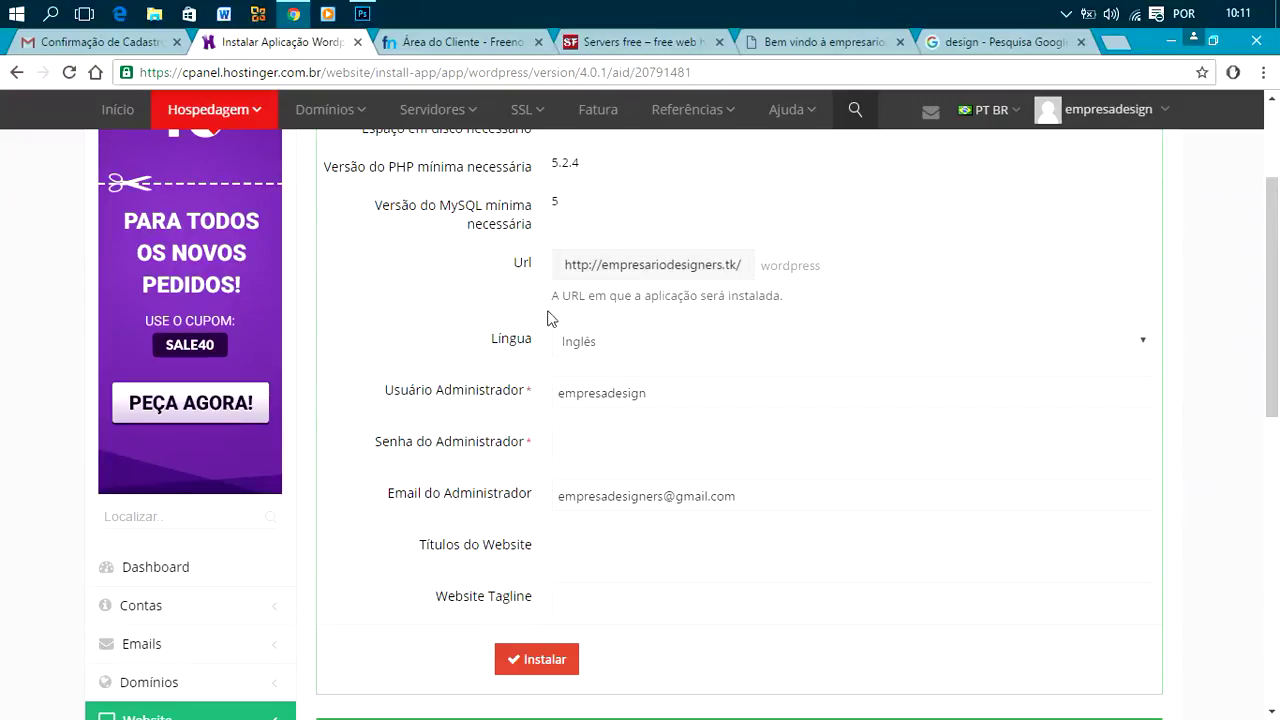
left_click(700, 349)
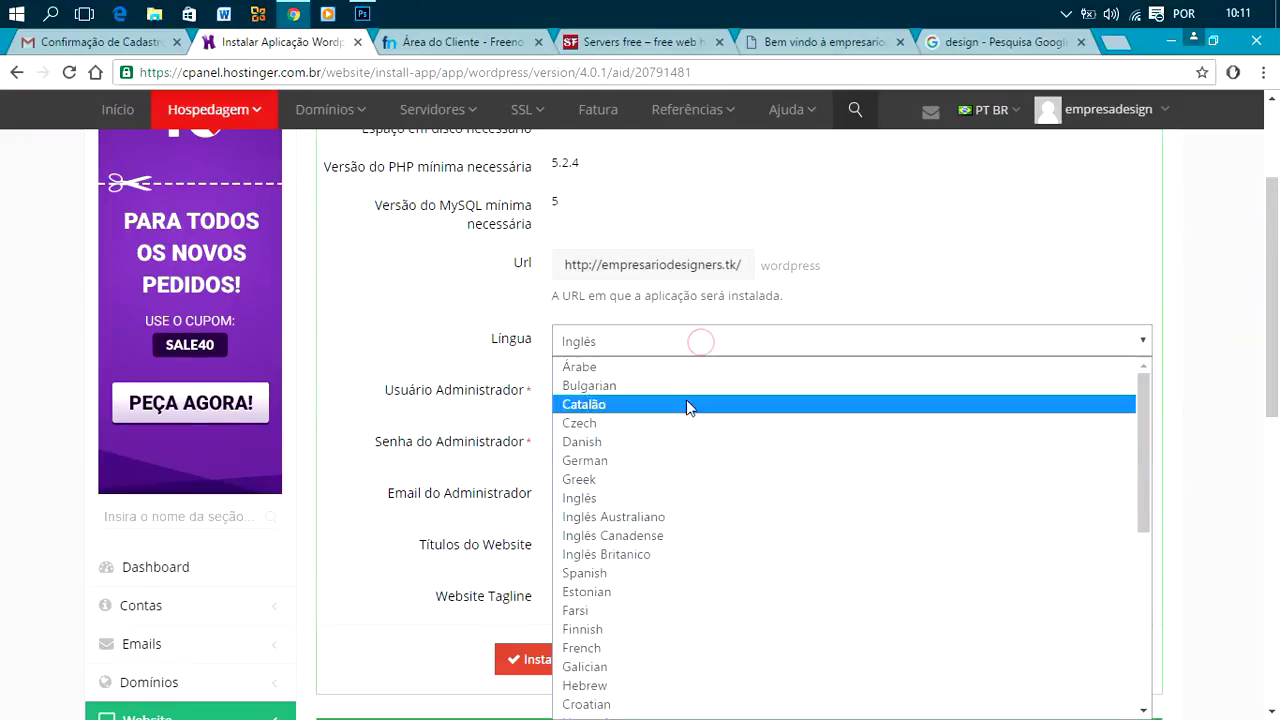
scroll(698, 470, "down", 5)
left_click(683, 523)
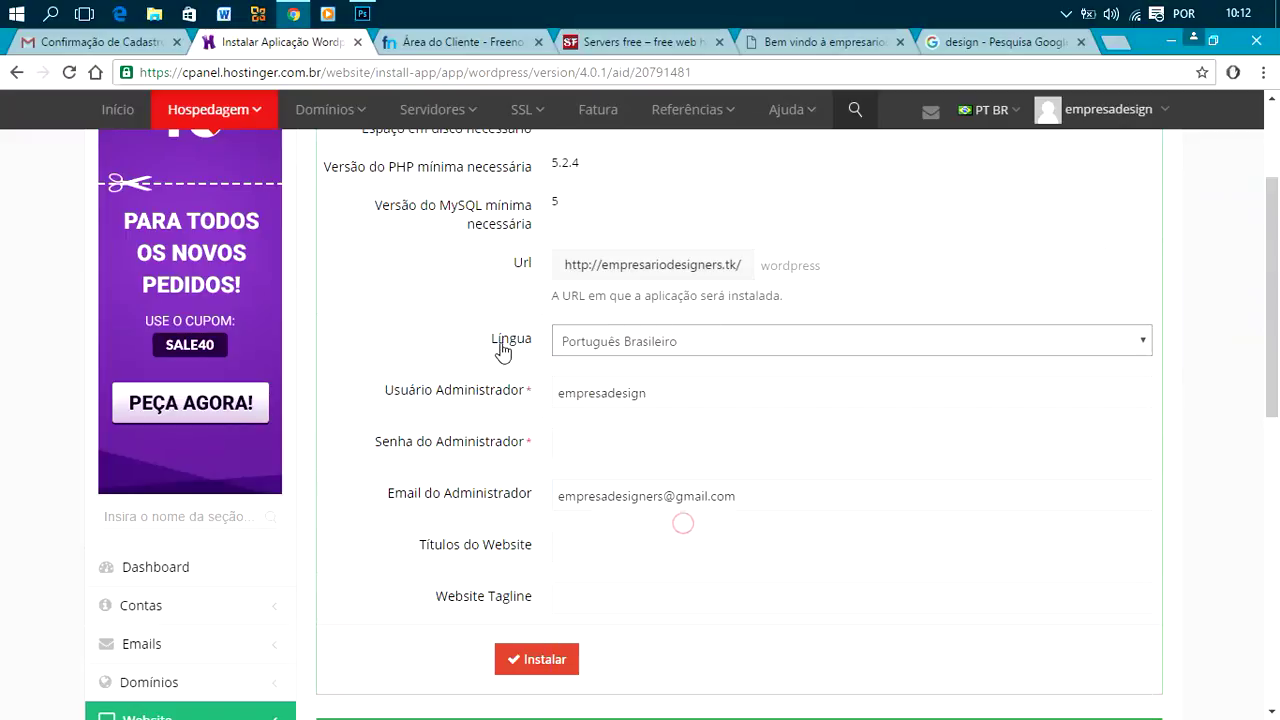
scroll(580, 189, "down", 2)
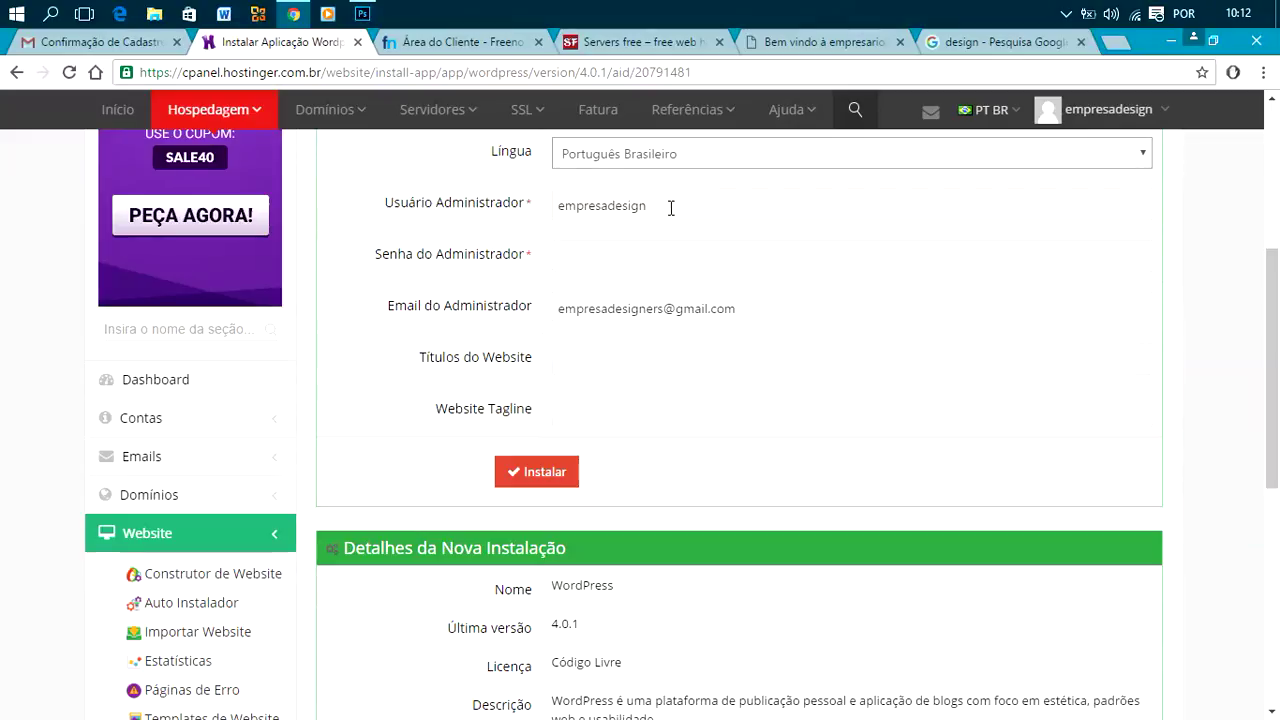
scroll(671, 207, "up", 3)
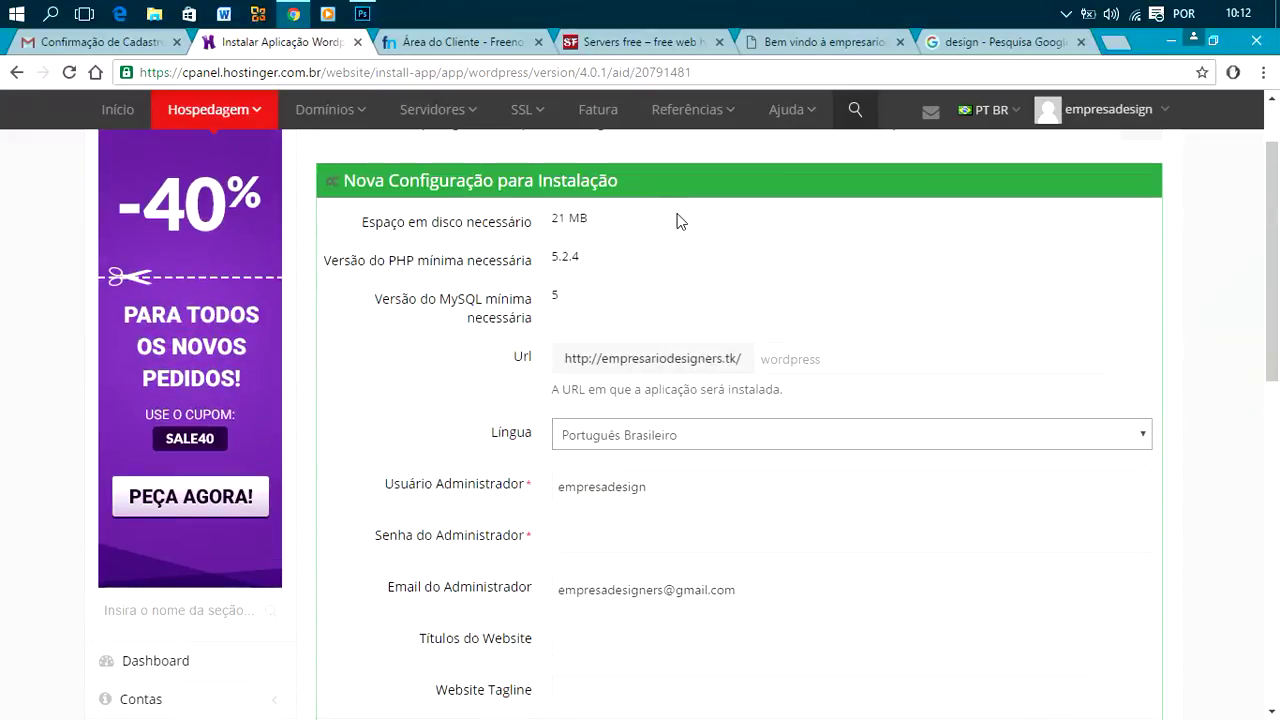
scroll(677, 220, "down", 3)
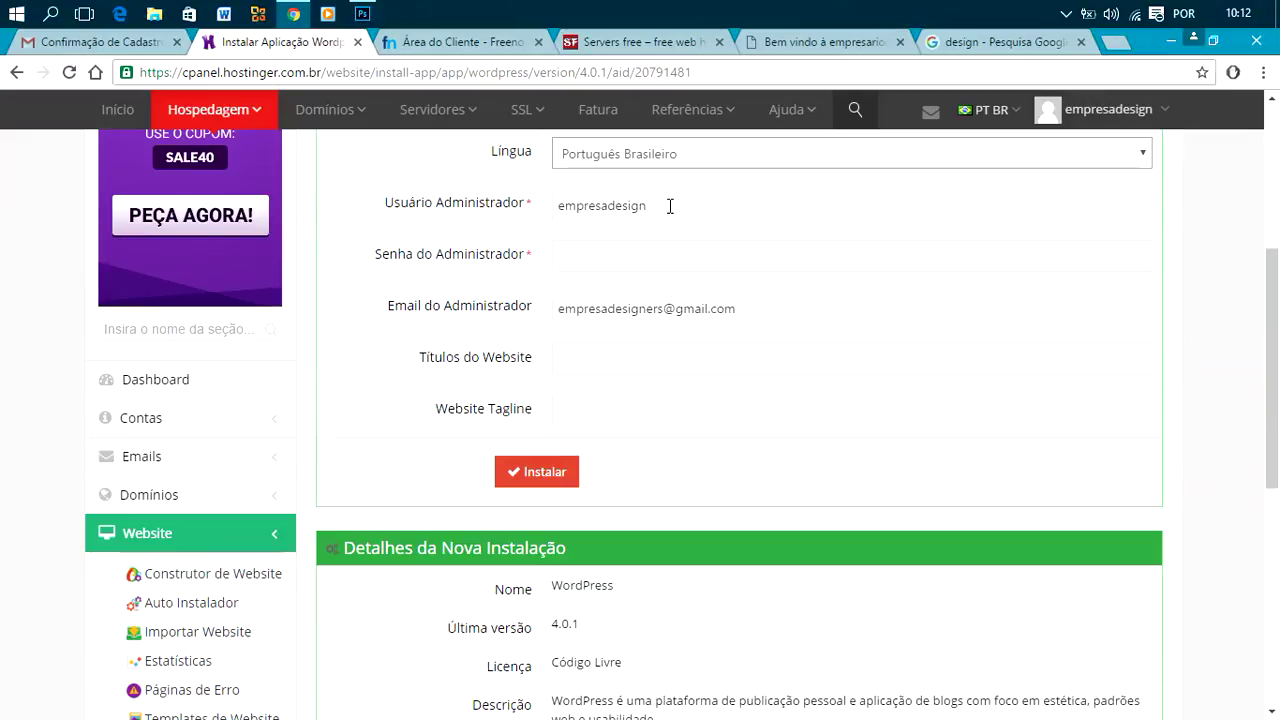
- Enter the admin password, title 'Designer Grafico Agora', tagline 'Designer Gráfico Prático', then install
left_click(591, 249)
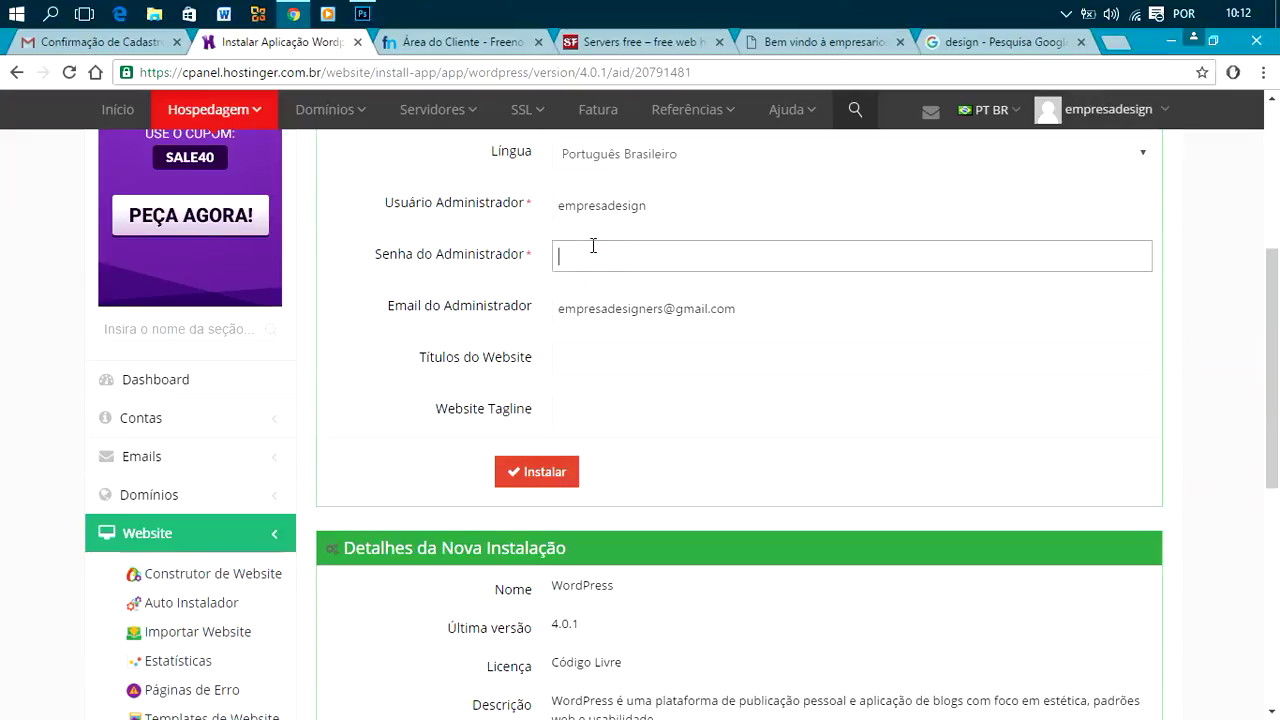
left_click(612, 357)
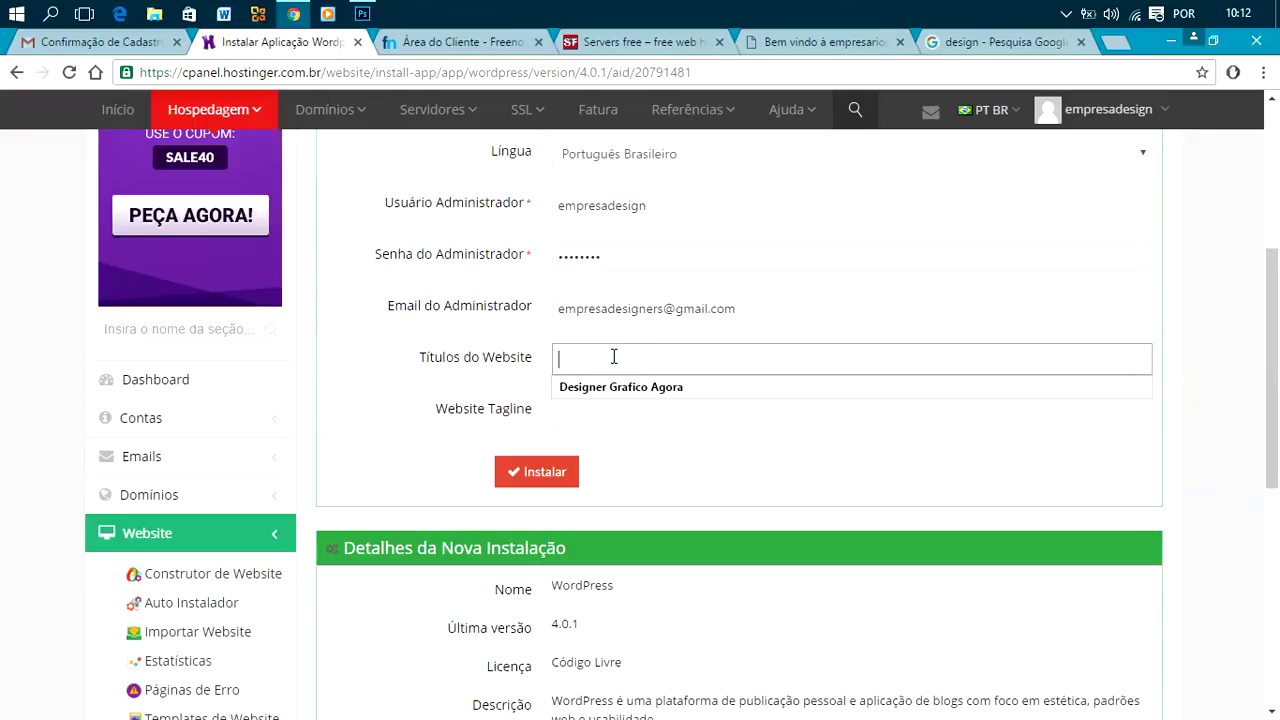
left_click(628, 391)
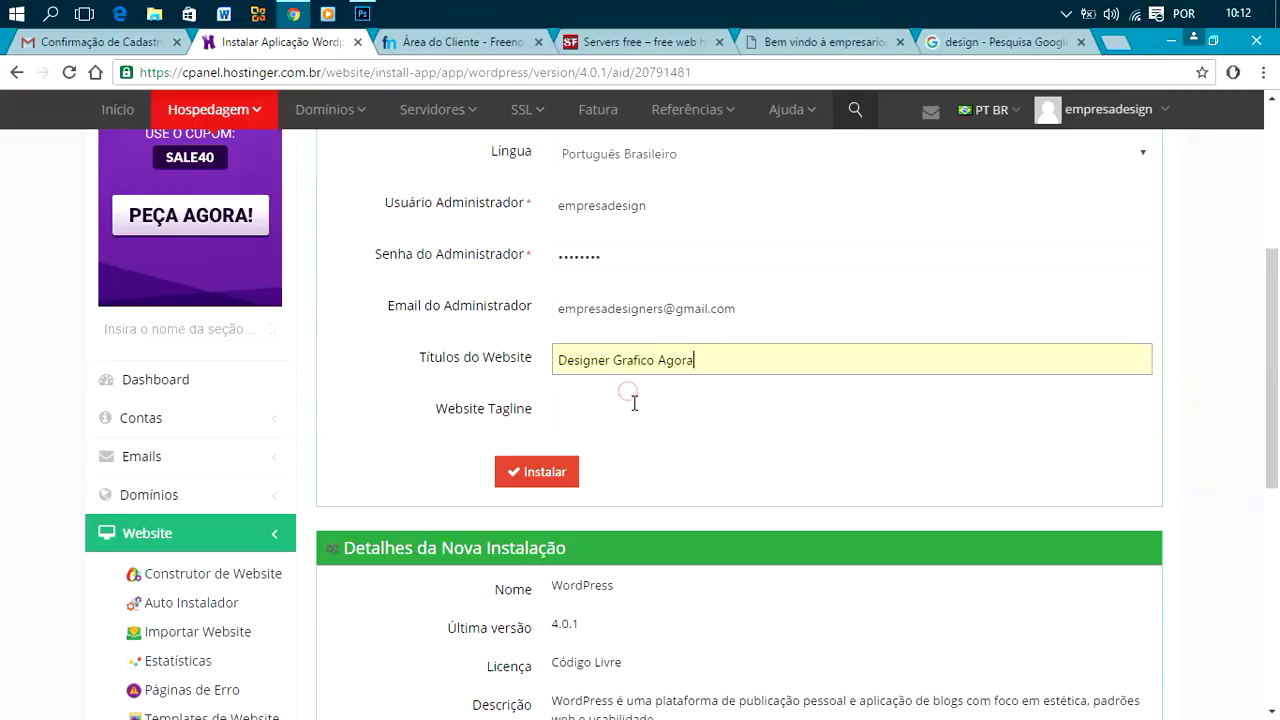
left_click(634, 404)
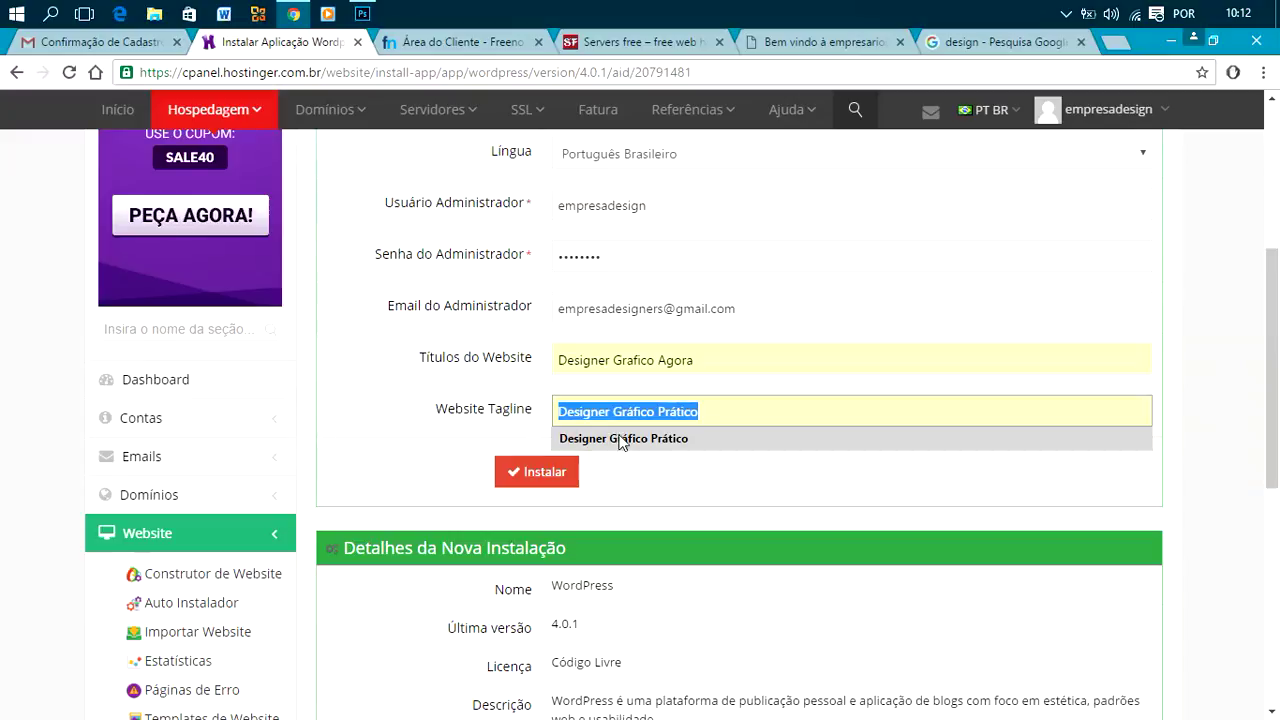
left_click(627, 444)
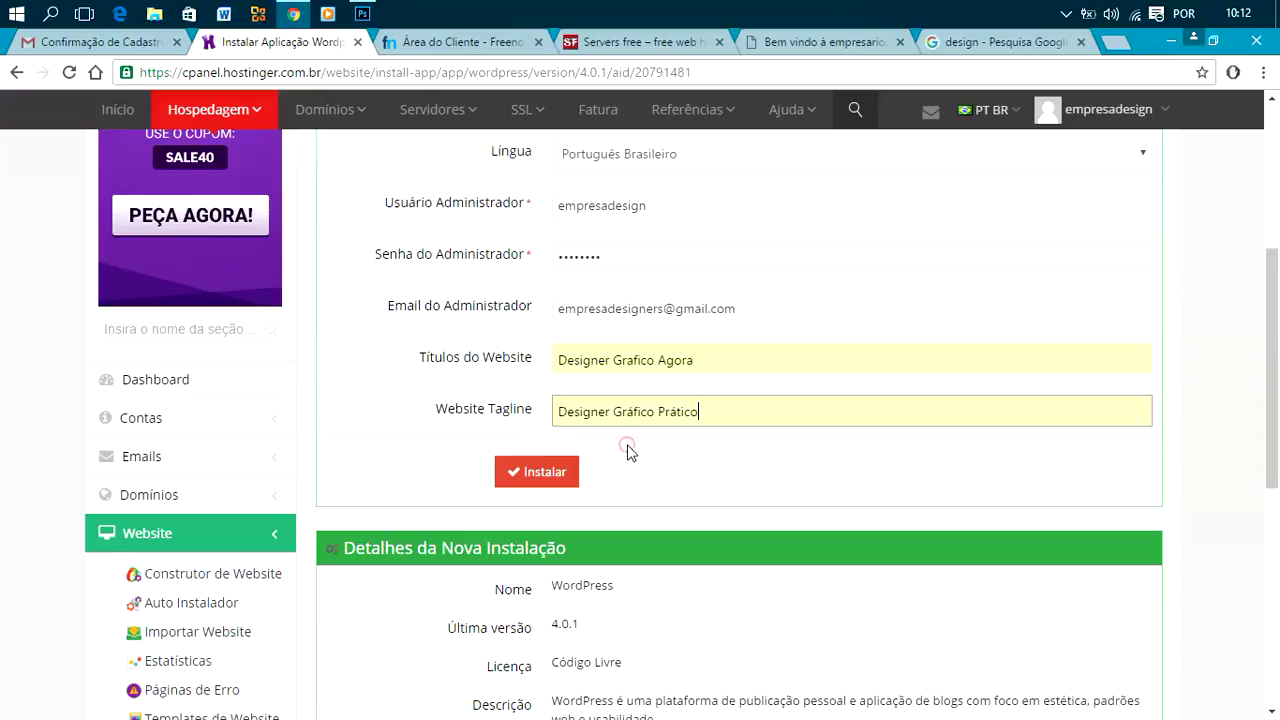
left_click(558, 478)
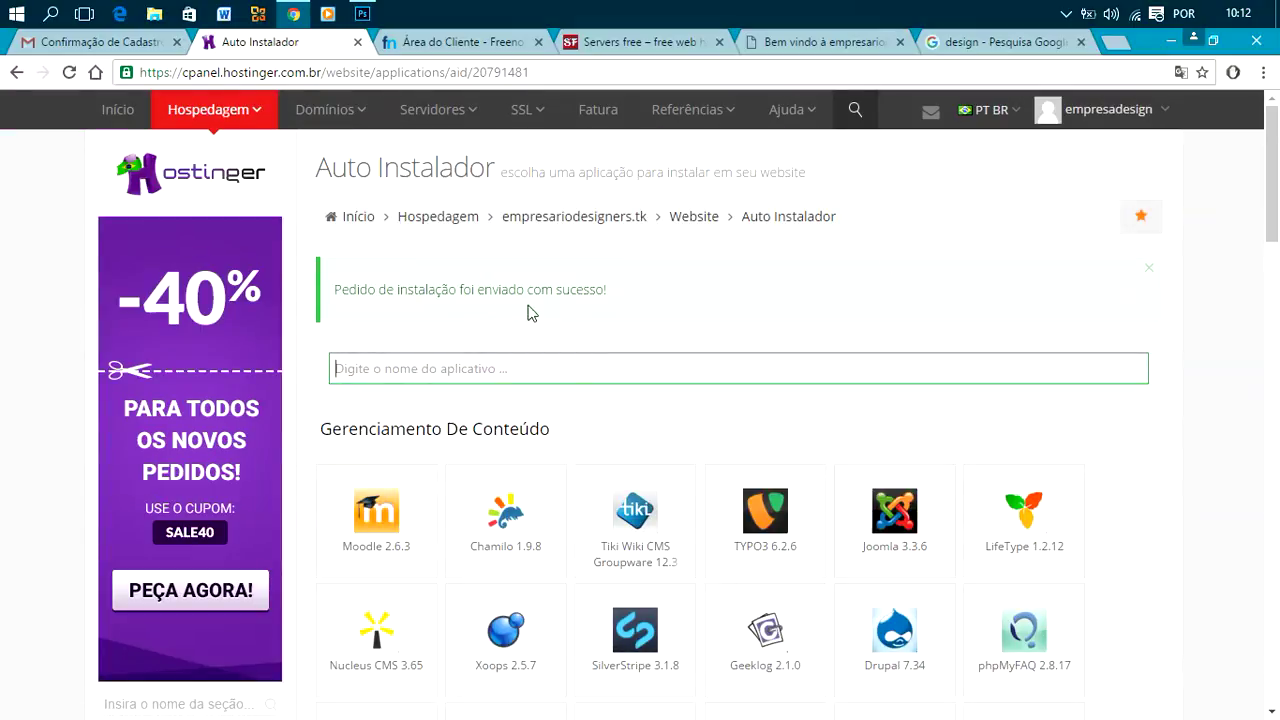
left_click(701, 222)
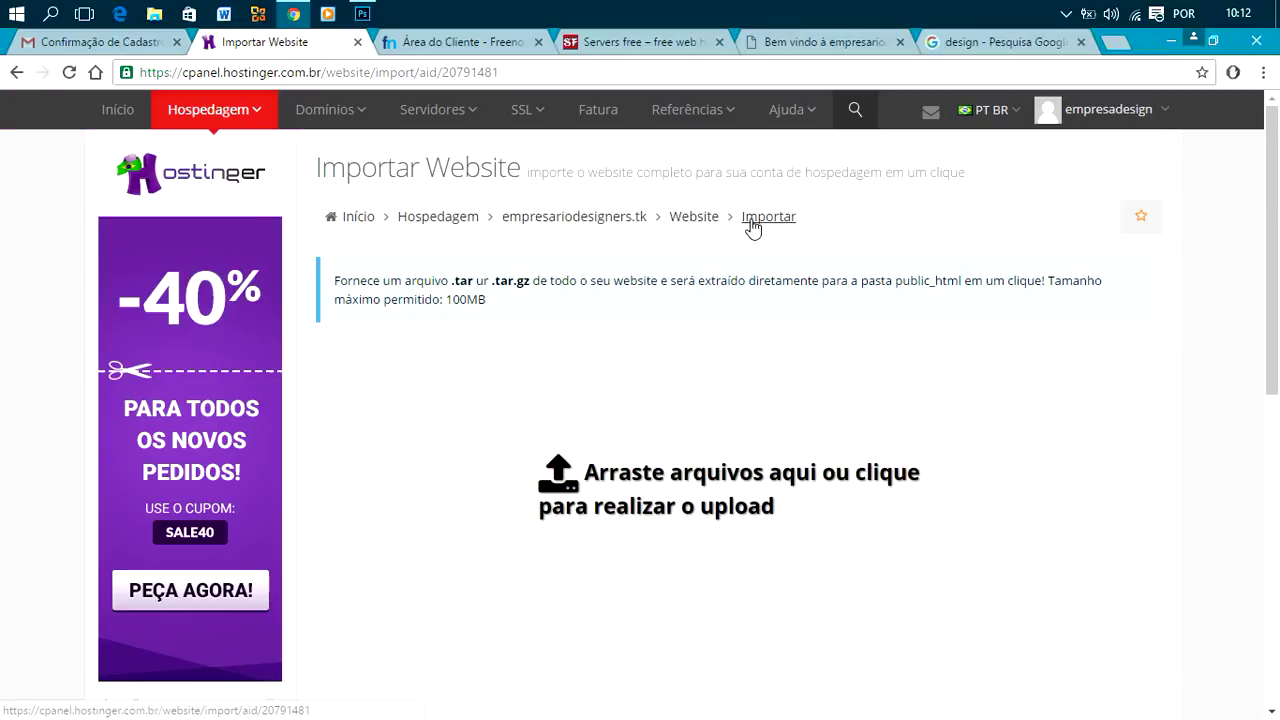
scroll(470, 360, "down", 7)
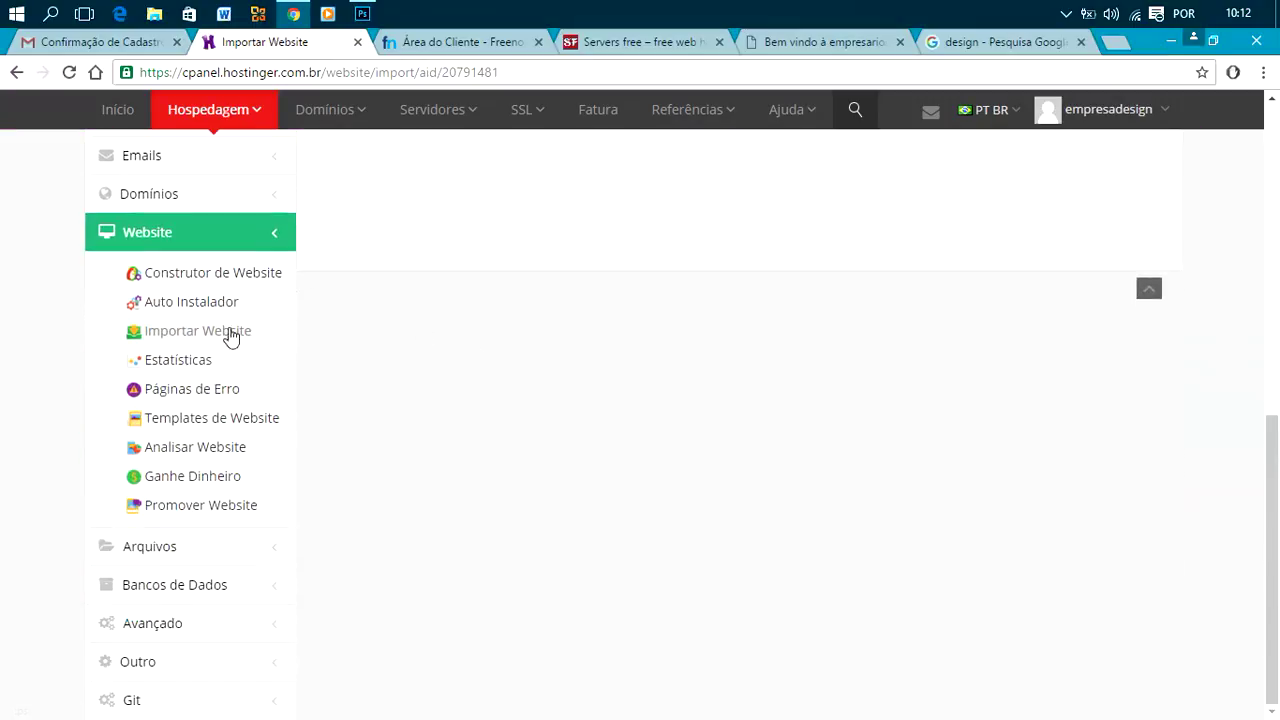
left_click(208, 308)
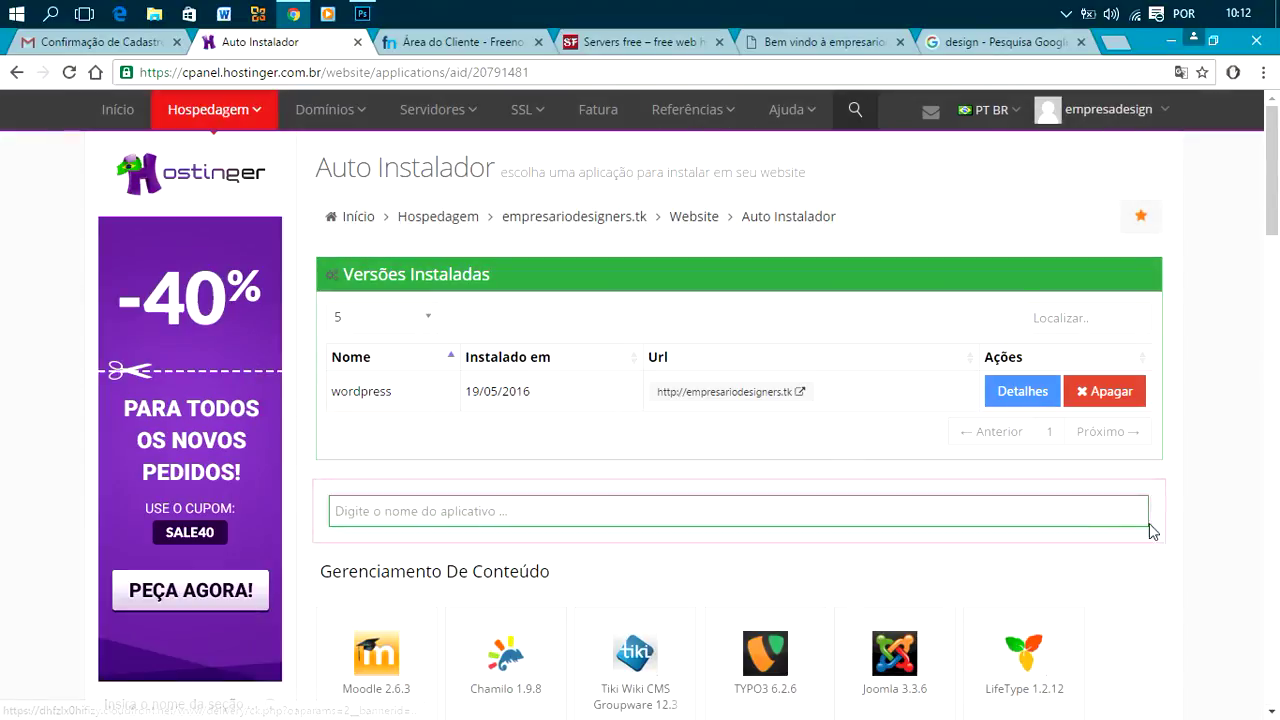
left_click(713, 392)
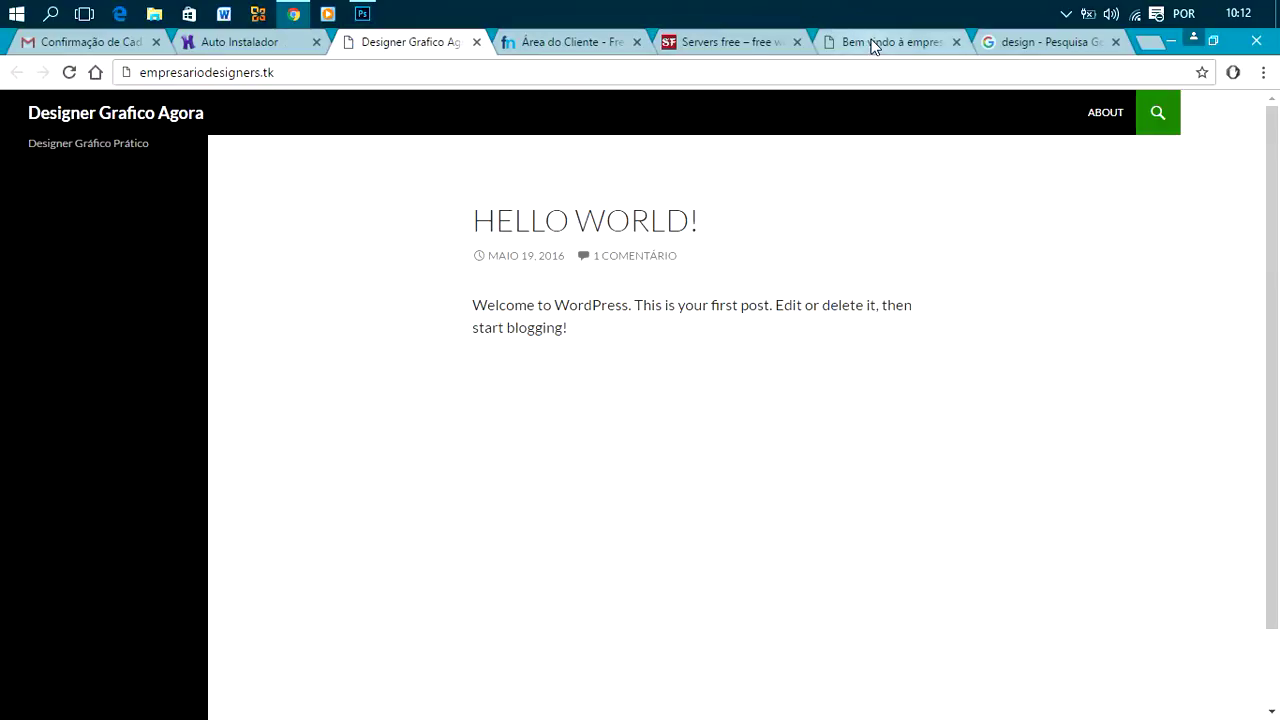
- Close the 'Bem vindo' tab and load empresariodesigners.tk/wp-admin/ in the site's tab
left_click(873, 45)
left_click(956, 42)
left_click(396, 45)
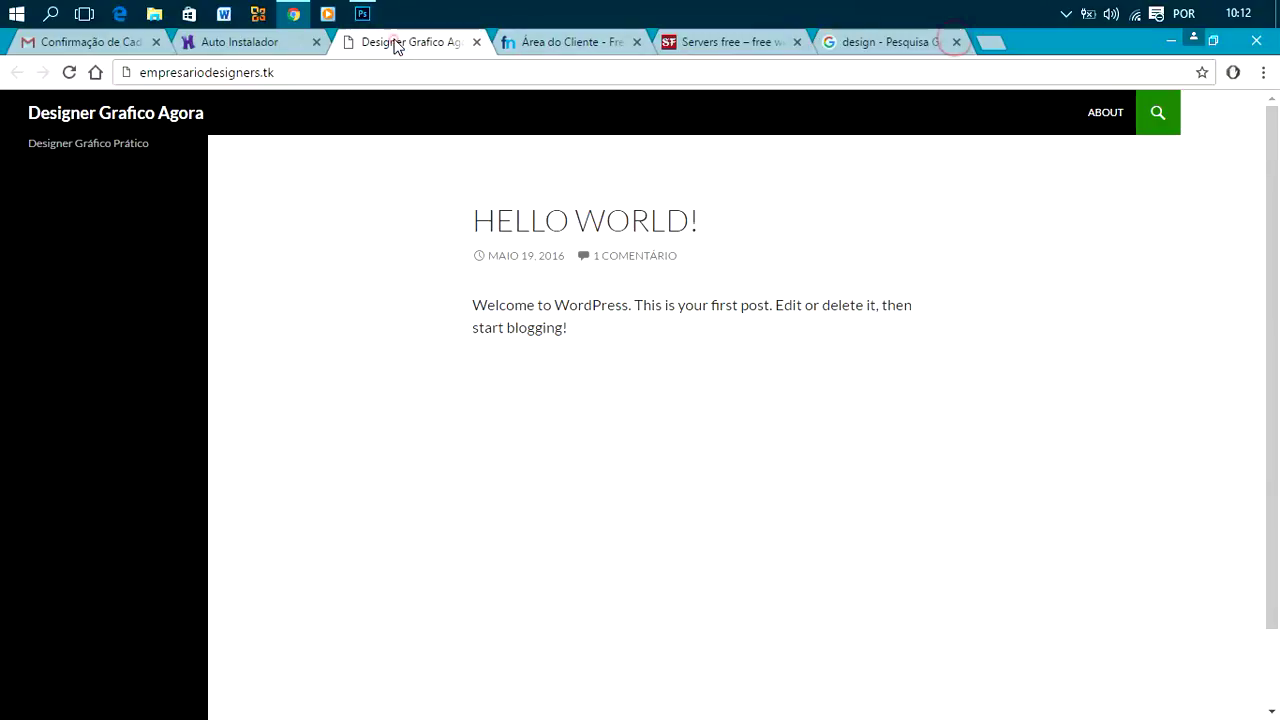
left_click(307, 72)
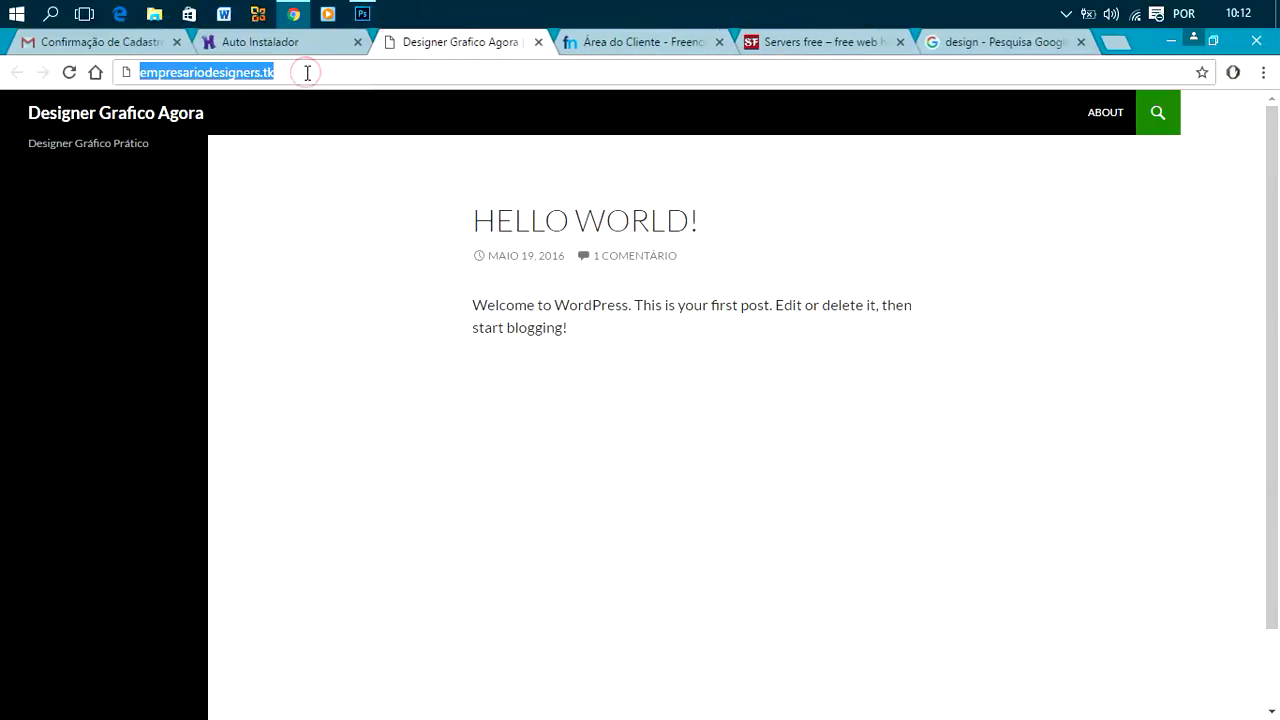
left_click(307, 72)
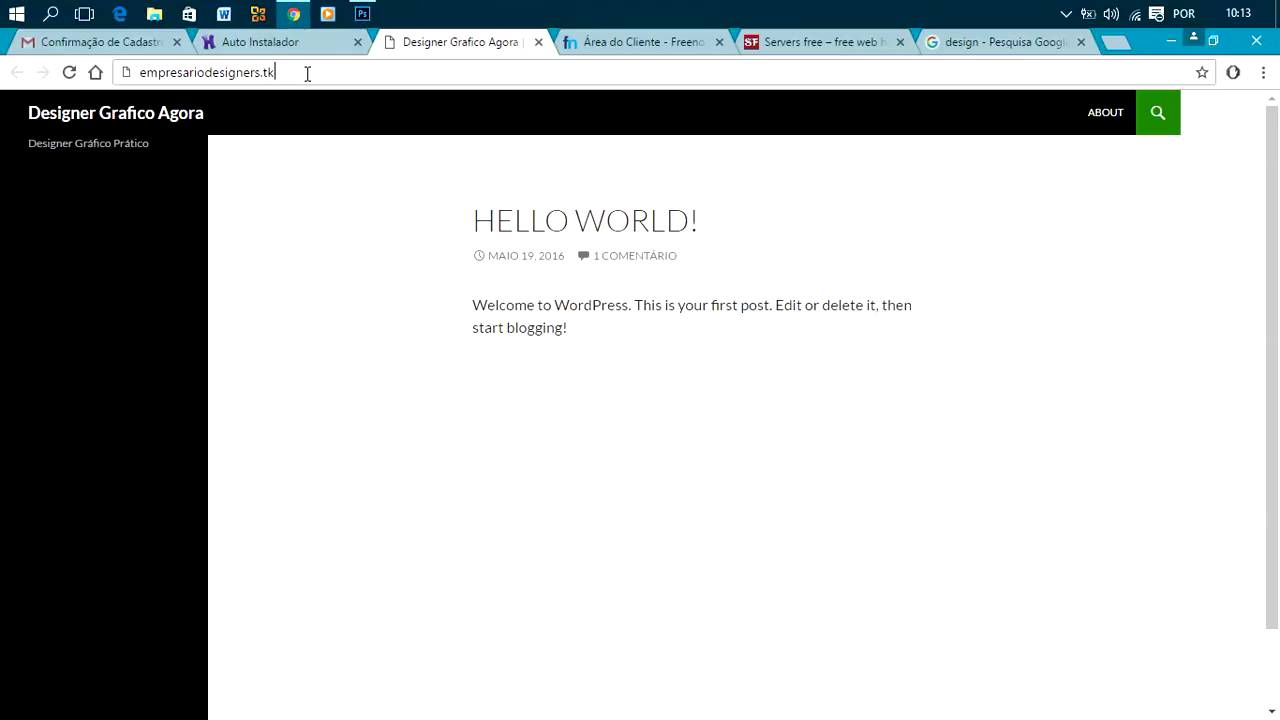
type("/")
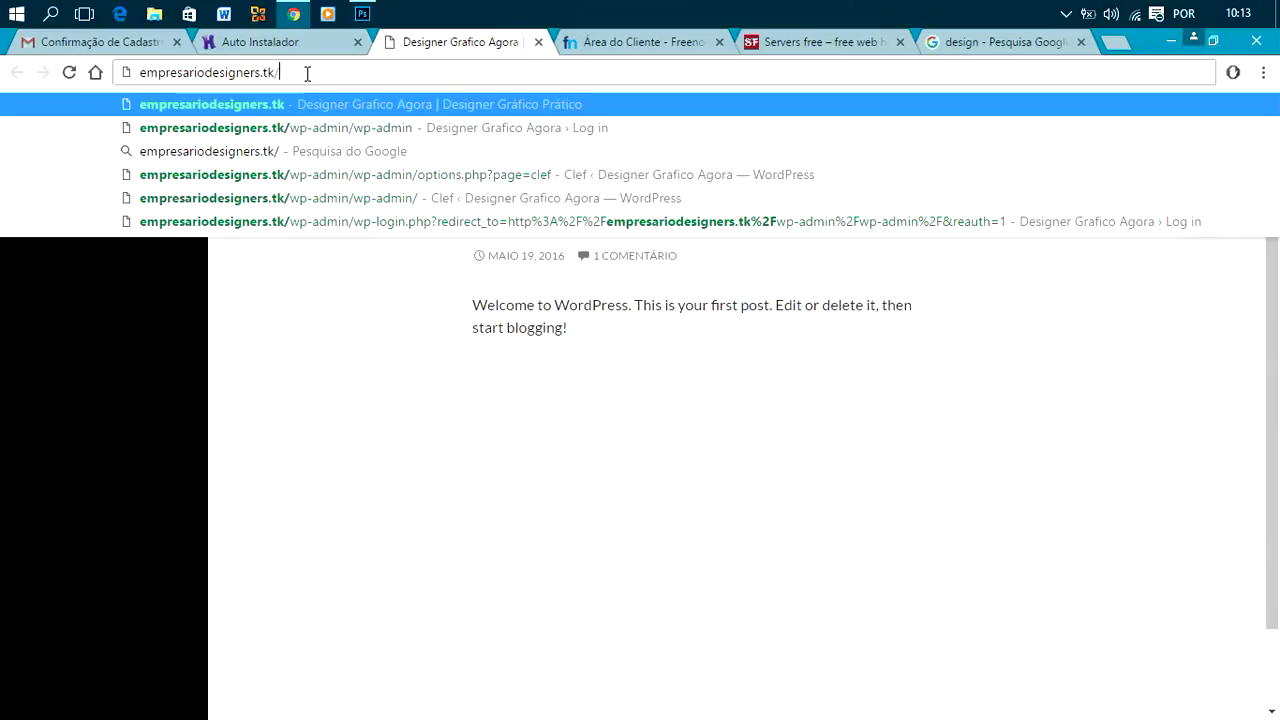
type("wp")
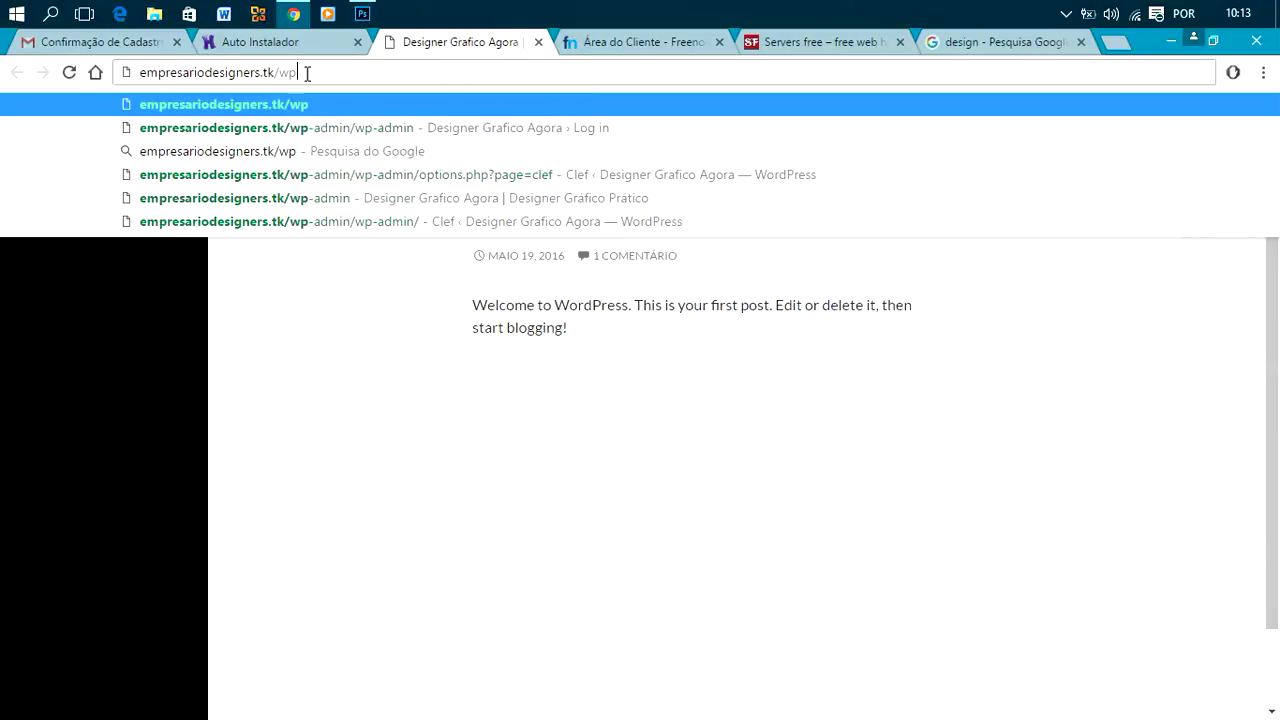
type("-admin")
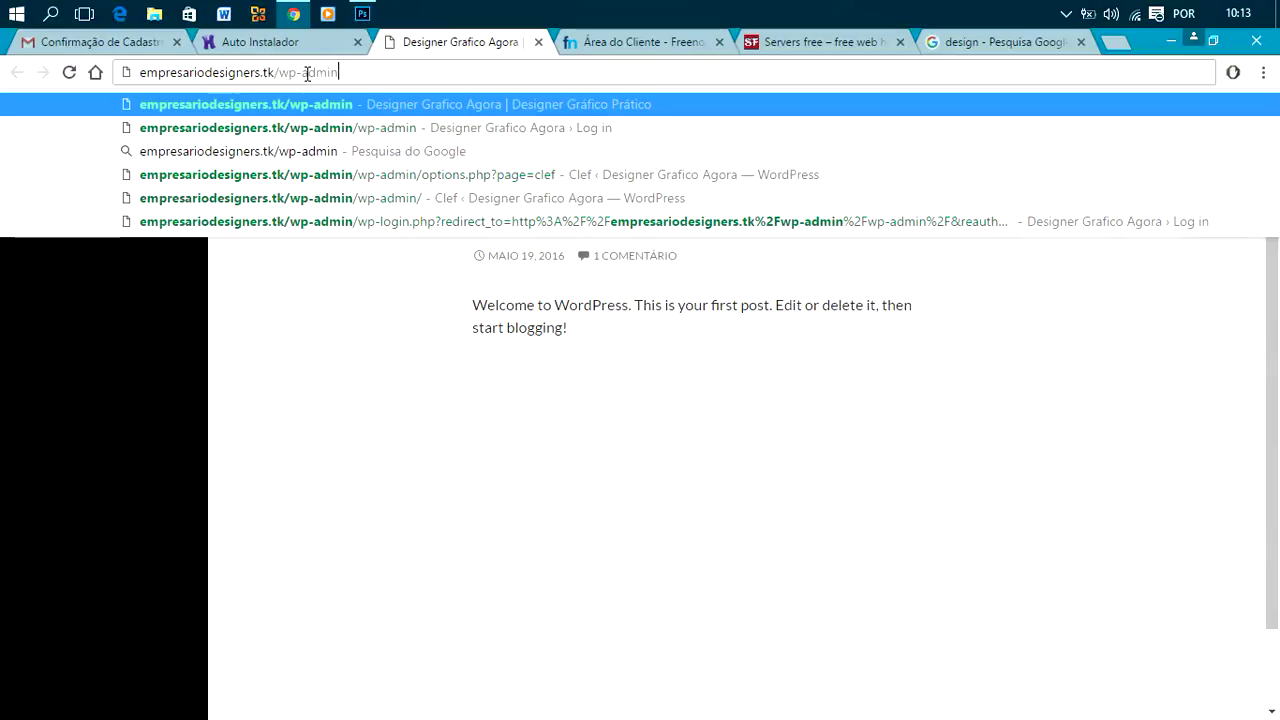
type("/")
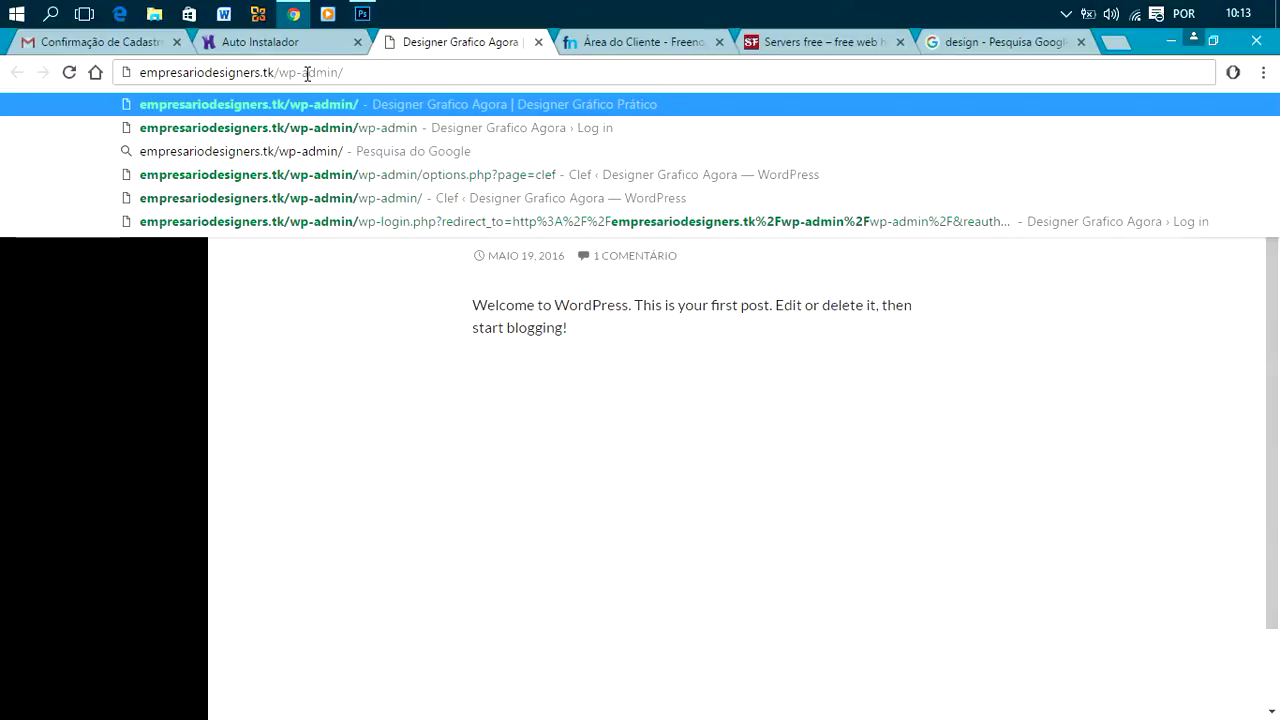
key("Return")
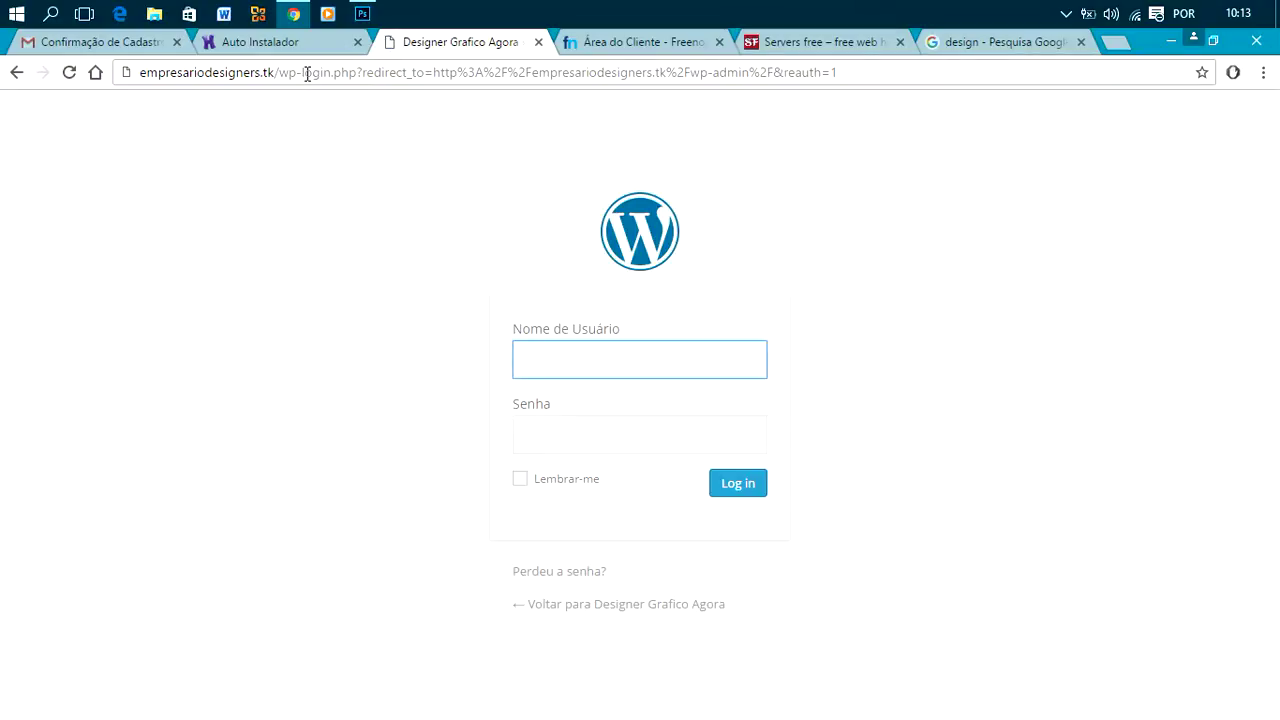
- Enter the administrator's username and password on the login page and log in
type("em")
type("pra")
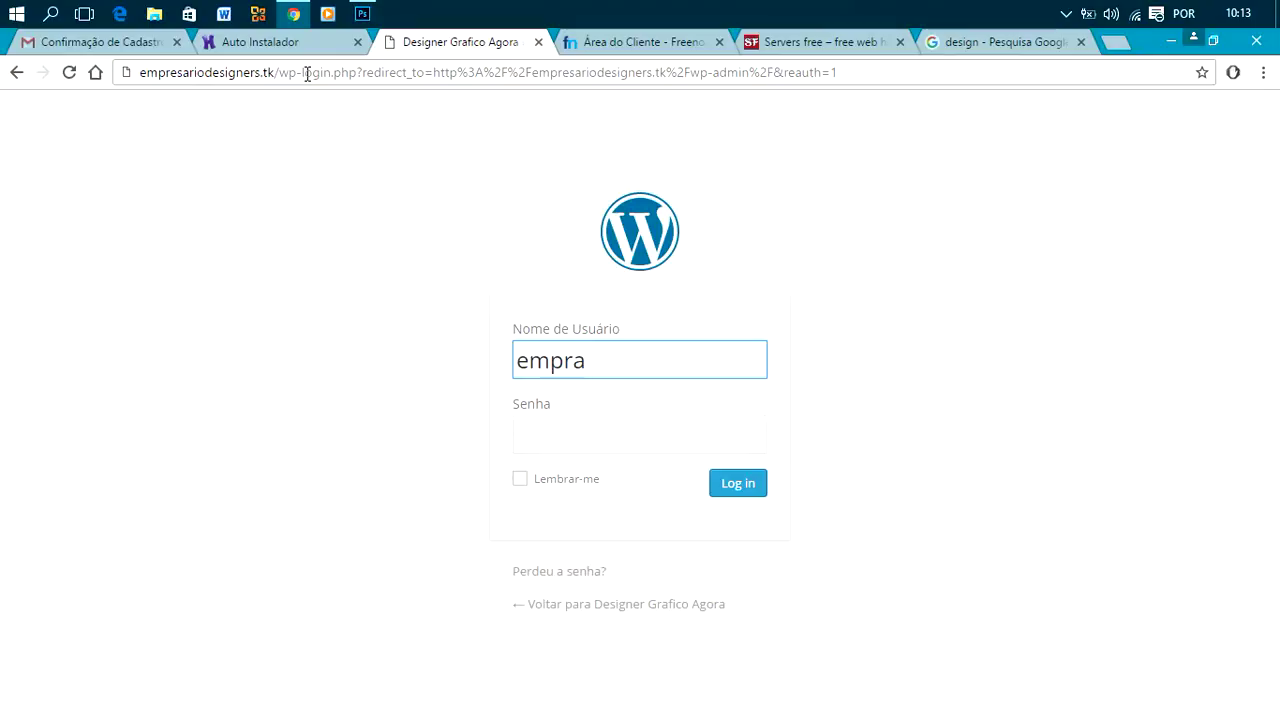
type("esa")
type("des")
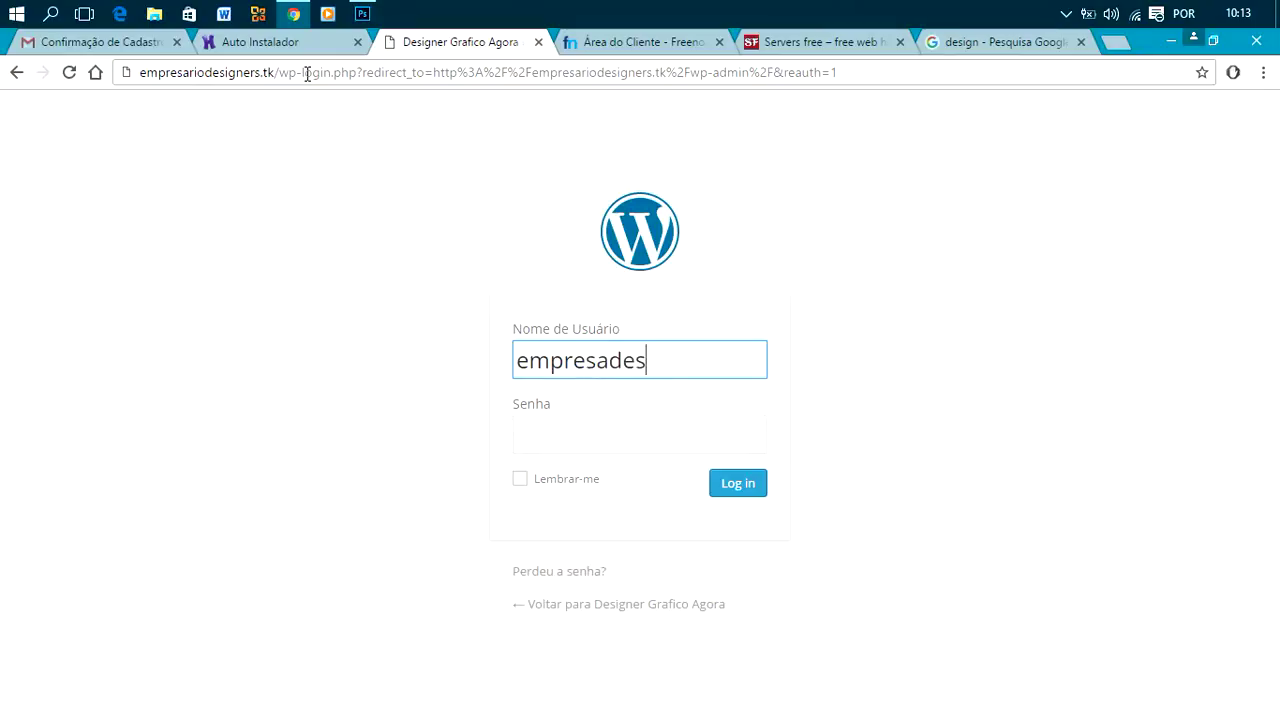
type("ign")
left_click(589, 440)
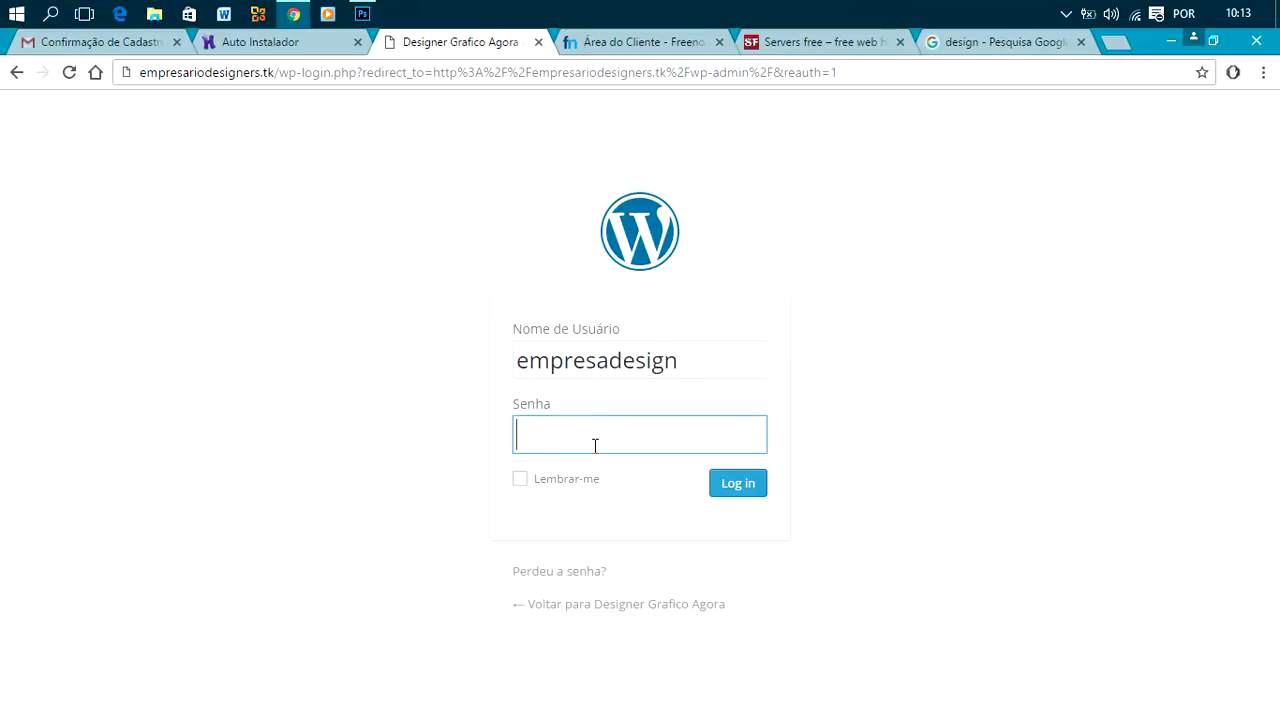
type("**")
type("*****")
left_click(731, 487)
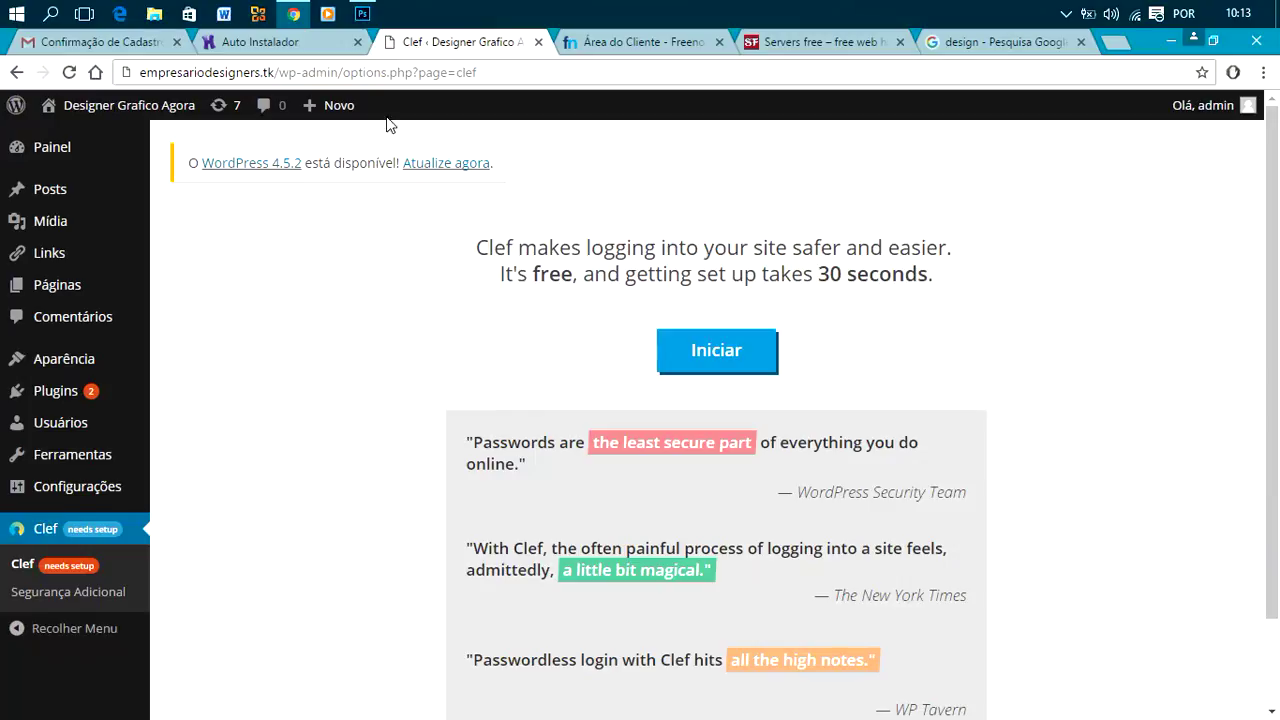
scroll(400, 297, "down", 2)
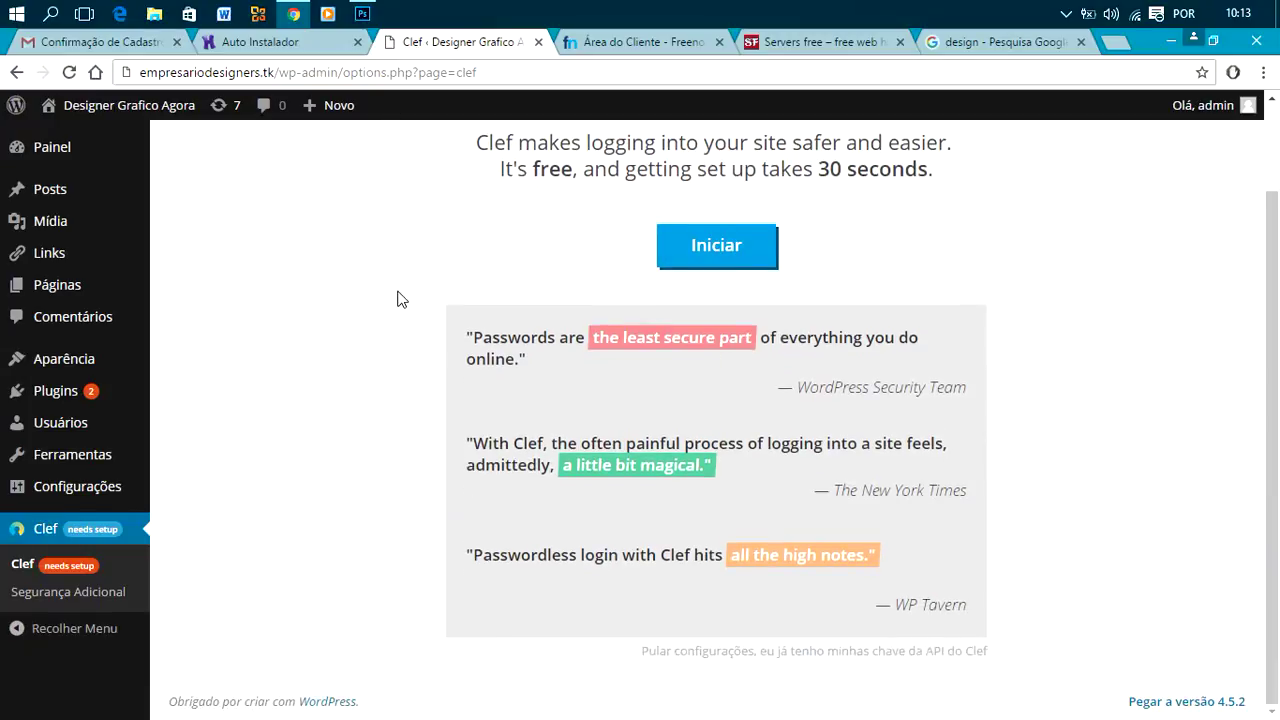
scroll(400, 297, "up", 1)
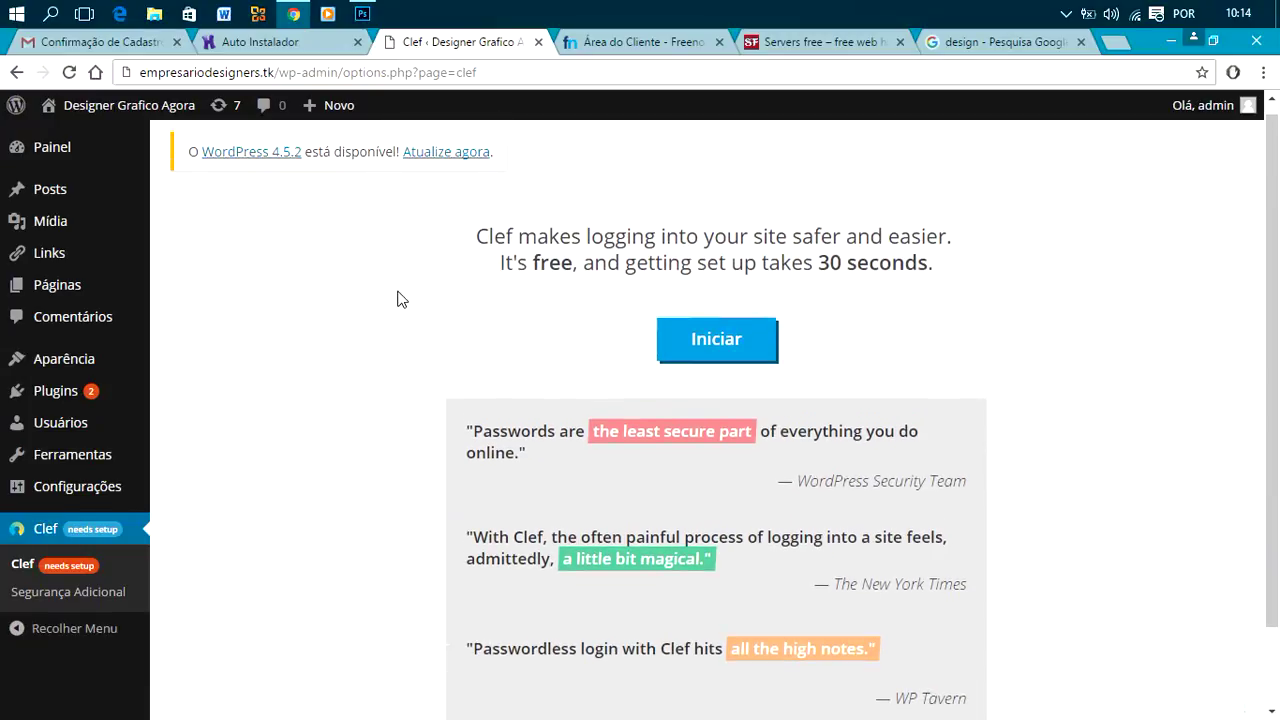
scroll(399, 302, "down", 1)
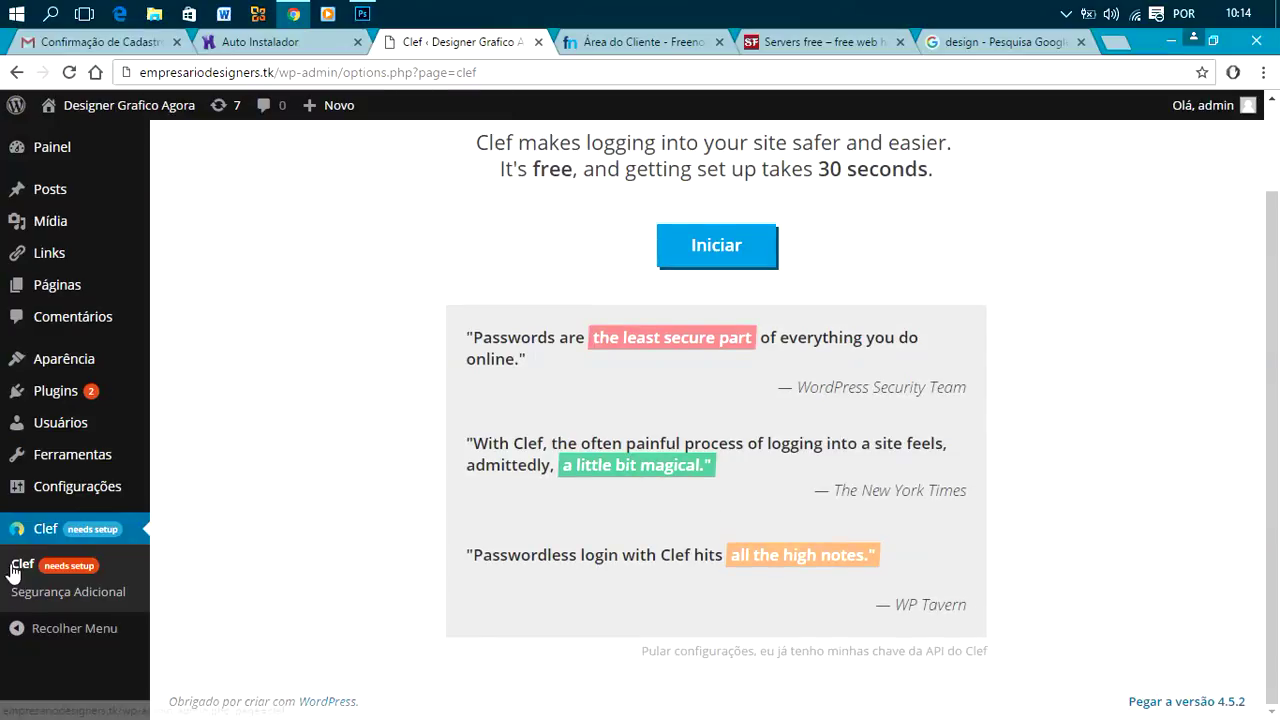
scroll(198, 495, "up", 1)
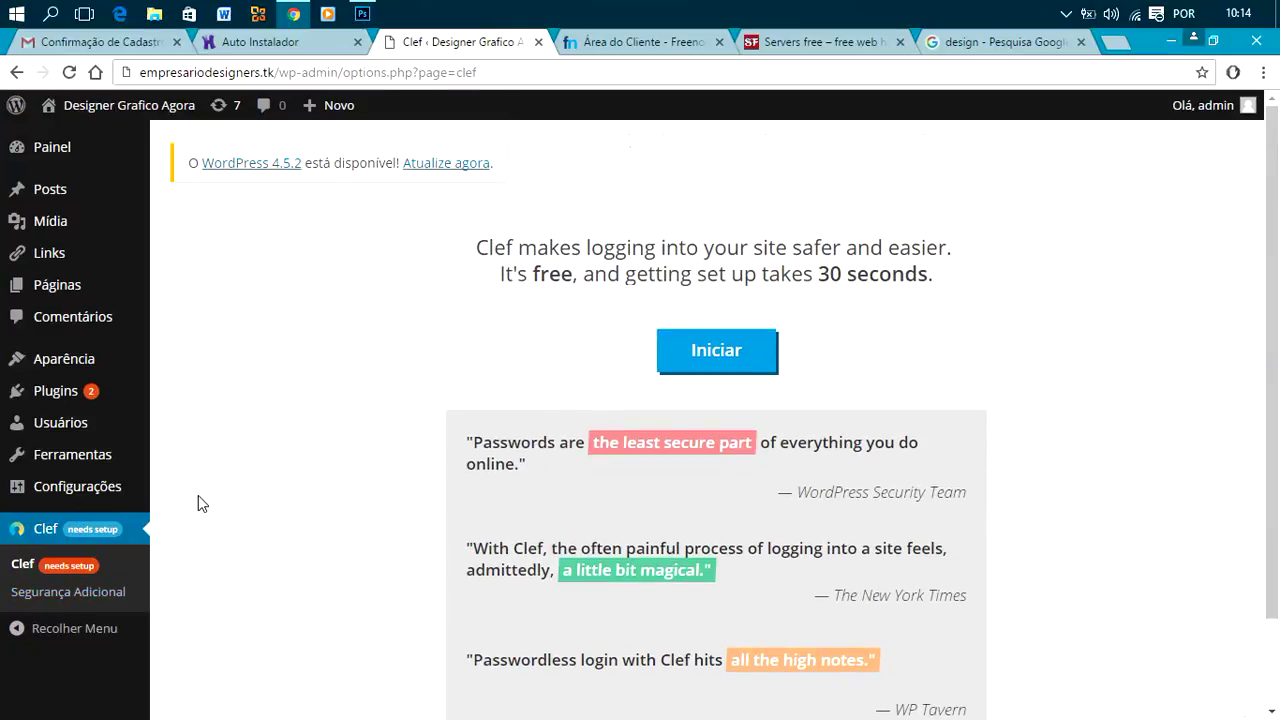
mouse_move(77, 400)
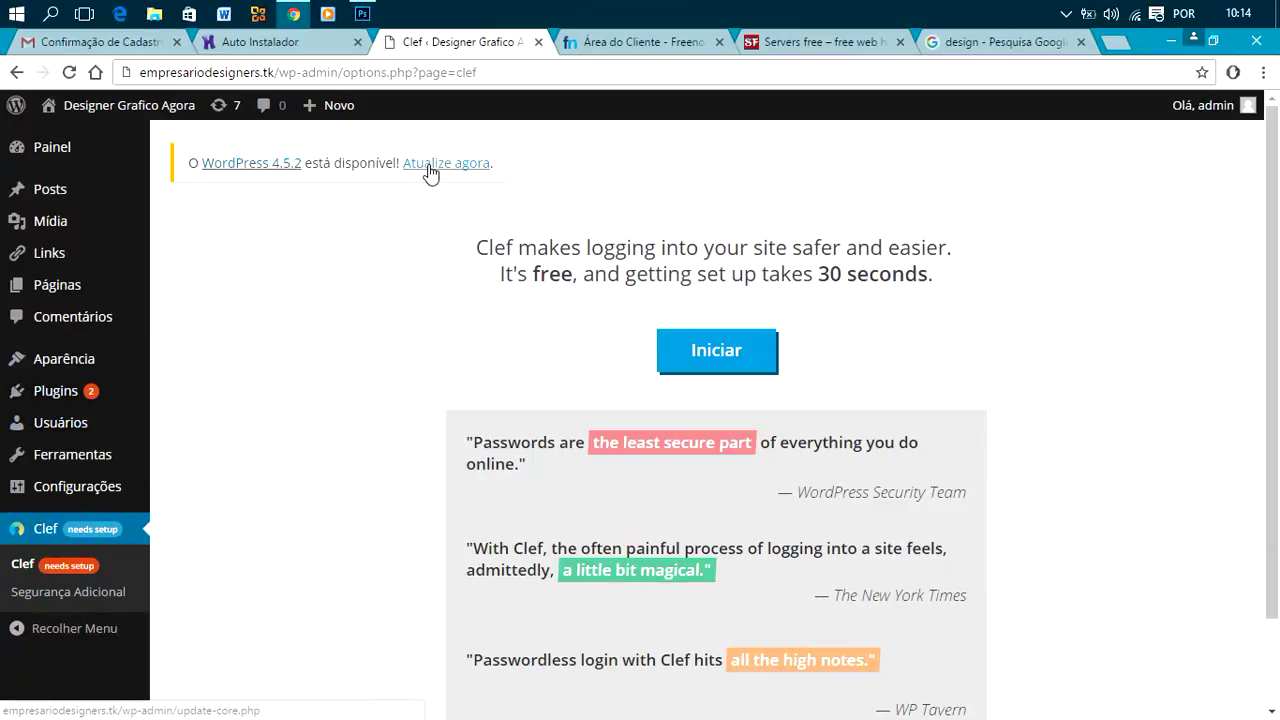